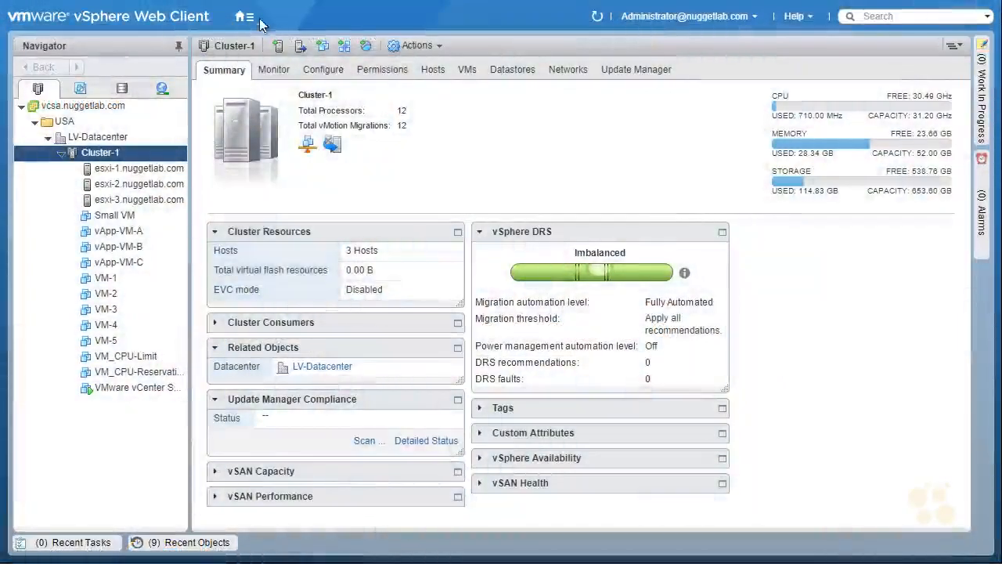
Step: Open the Virtual SAN Default Storage Policy for editing from VM Storage Policies and show its Rule-set 1
{"action": "left_click", "coordinate": [245, 17]}
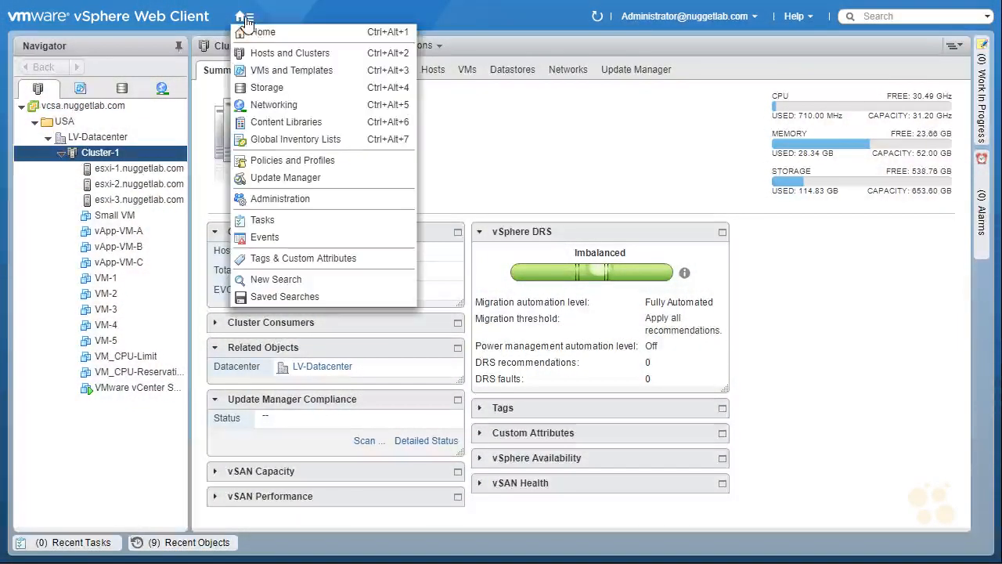
{"action": "left_click", "coordinate": [290, 34]}
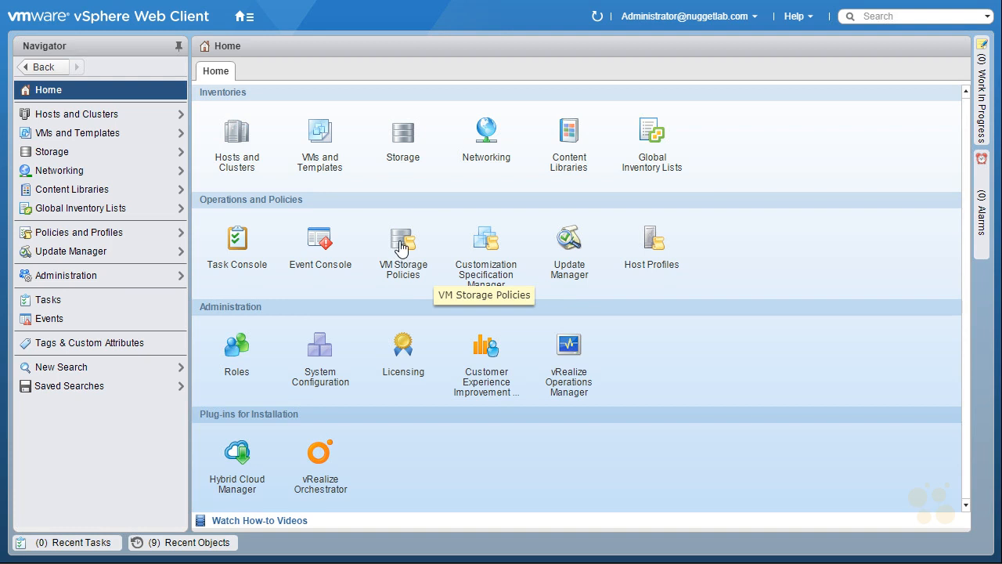
{"action": "left_click", "coordinate": [405, 247]}
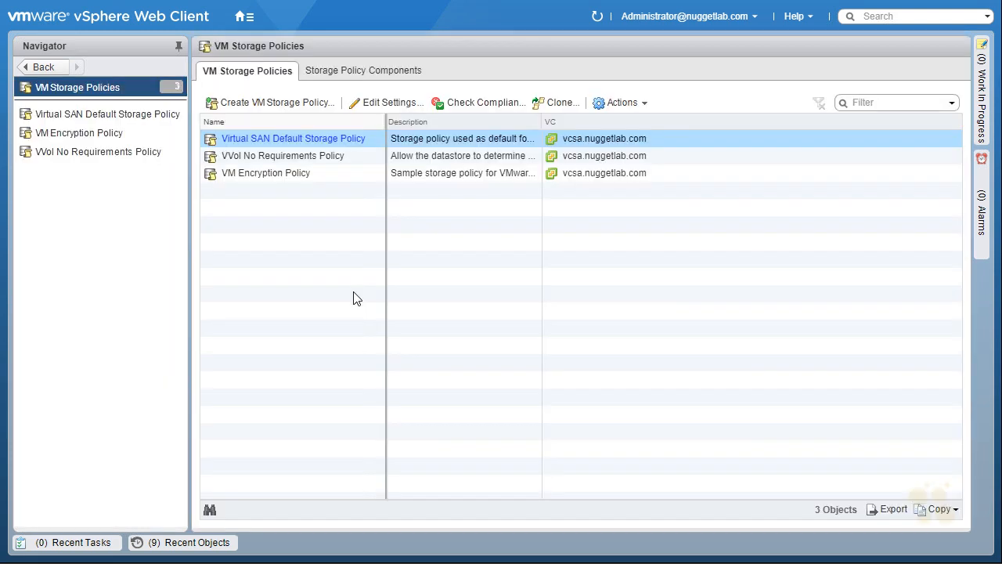
{"action": "left_click", "coordinate": [386, 107]}
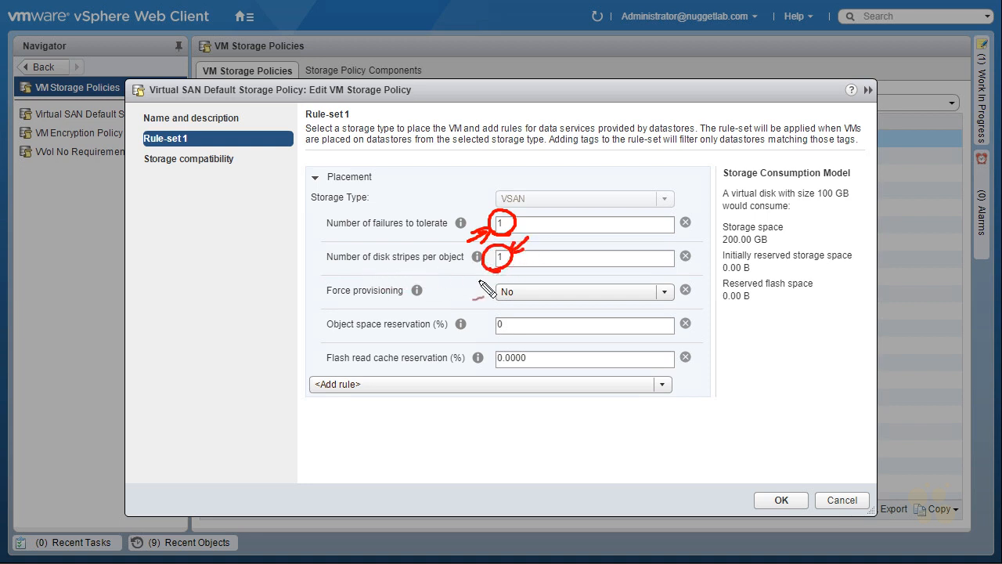
Step: Set the number of failures to tolerate to 2 and the number of disk stripes per object to 3
{"action": "left_click", "coordinate": [493, 224]}
{"action": "double_click", "coordinate": [493, 224]}
{"action": "type", "text": "2"}
{"action": "key", "text": "Tab"}
{"action": "type", "text": "3"}
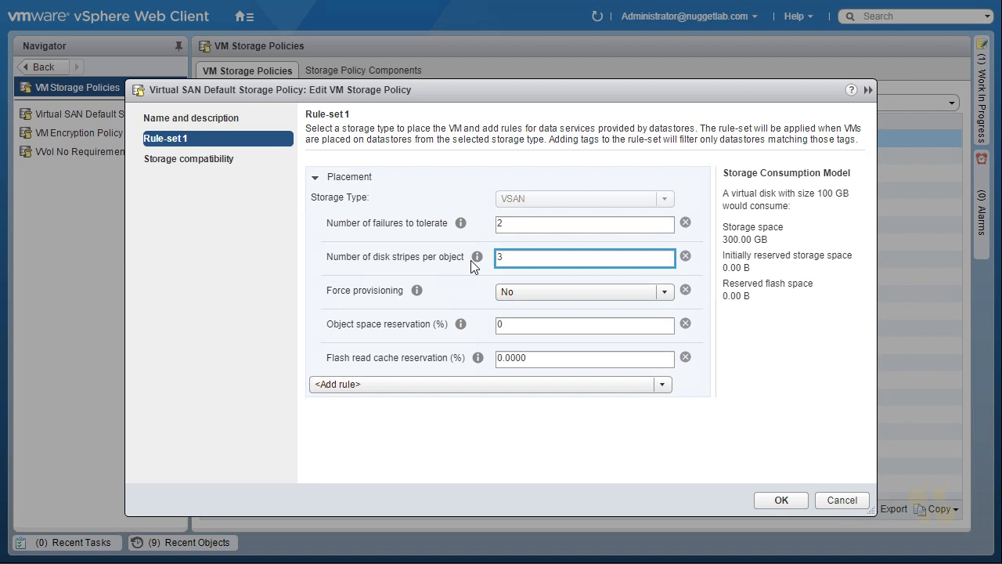
{"action": "mouse_move", "coordinate": [816, 325]}
{"action": "left_mouse_down"}
{"action": "mouse_move", "coordinate": [770, 335]}
{"action": "mouse_move", "coordinate": [860, 306]}
{"action": "left_mouse_up"}
{"action": "left_click_drag", "start_coordinate": [776, 403], "coordinate": [785, 338]}
{"action": "left_click_drag", "start_coordinate": [770, 345], "coordinate": [792, 357]}
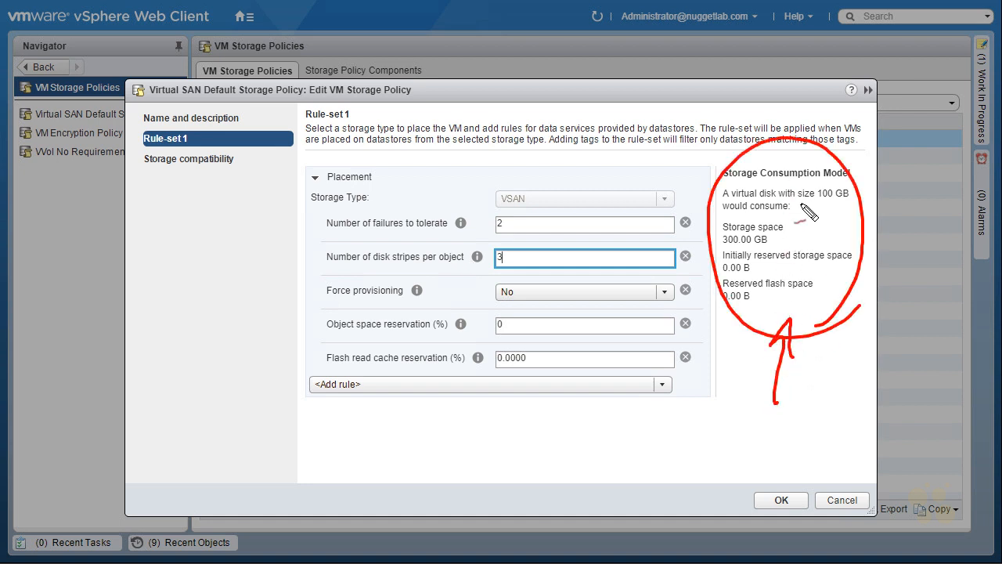
{"action": "left_click_drag", "start_coordinate": [851, 206], "coordinate": [855, 188]}
{"action": "left_click_drag", "start_coordinate": [722, 247], "coordinate": [768, 248]}
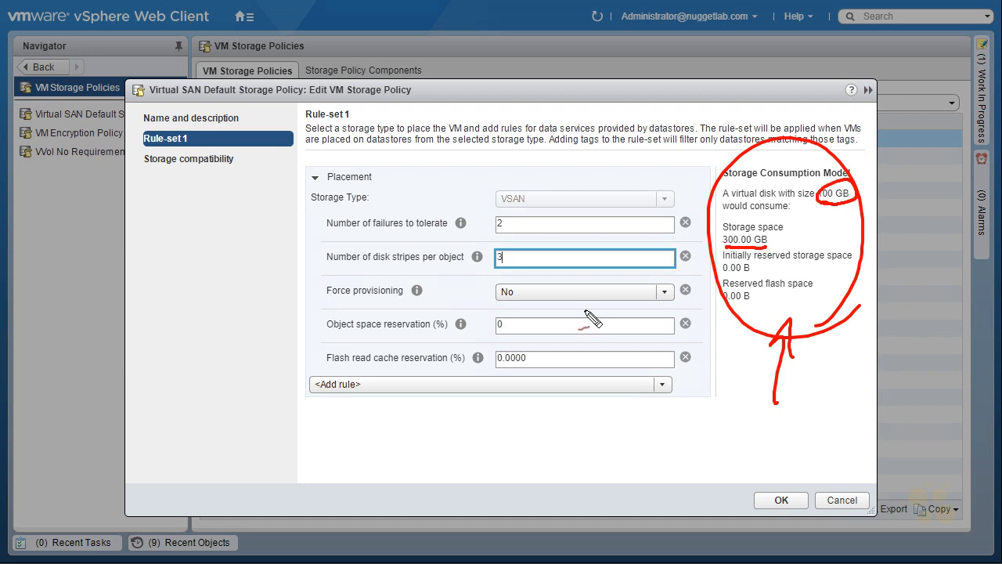
{"action": "key", "text": "Escape"}
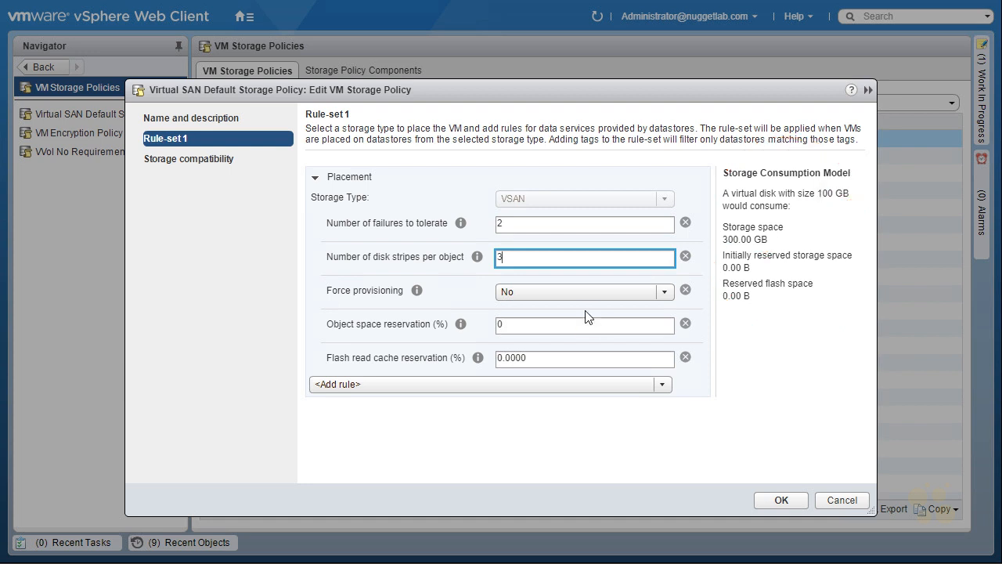
Step: Set both the number of failures to tolerate and the number of disk stripes per object to 1
{"action": "double_click", "coordinate": [514, 223]}
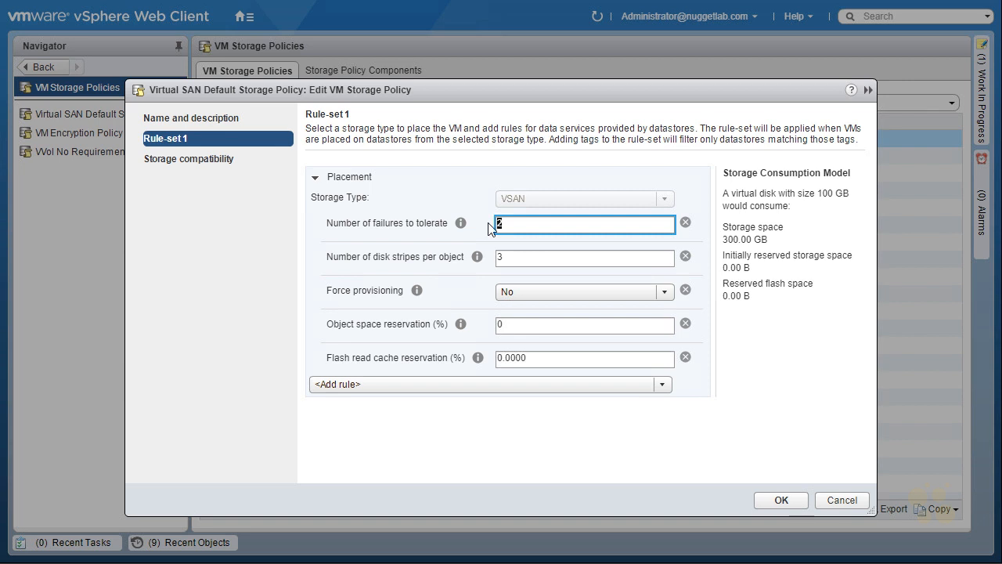
{"action": "type", "text": "1"}
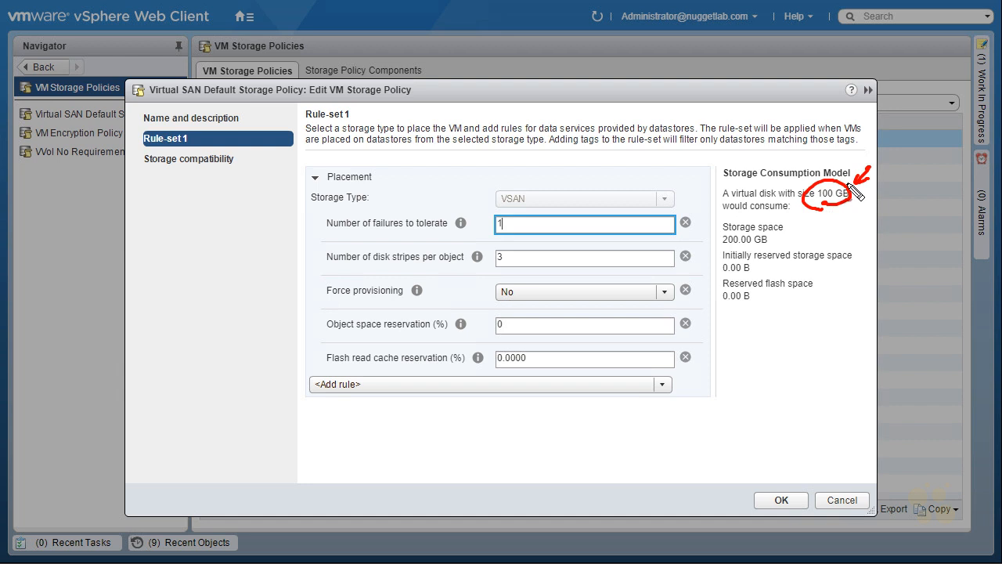
{"action": "mouse_move", "coordinate": [729, 249]}
{"action": "left_mouse_down"}
{"action": "mouse_move", "coordinate": [779, 252]}
{"action": "mouse_move", "coordinate": [739, 252]}
{"action": "left_mouse_up"}
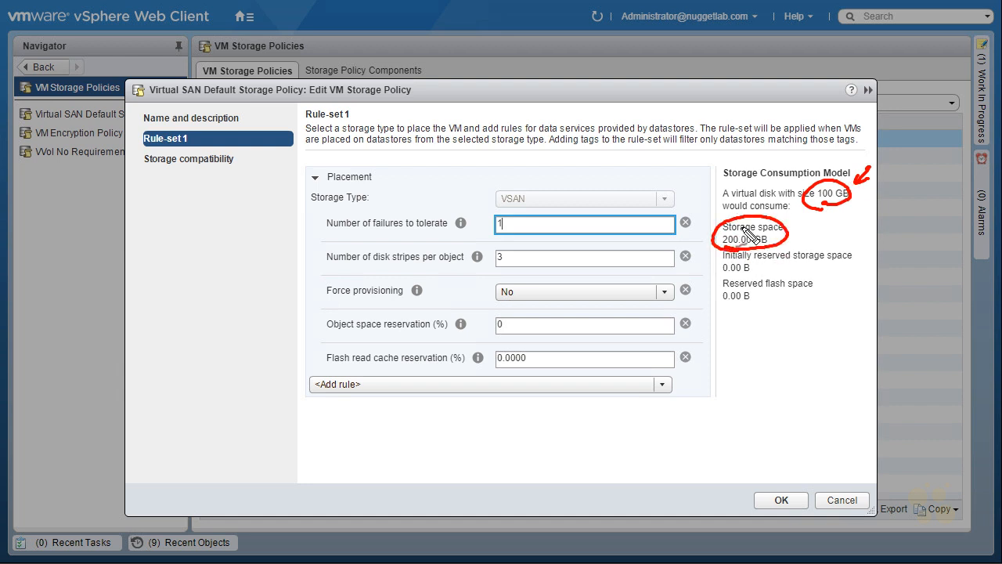
{"action": "key", "text": "Escape"}
{"action": "key", "text": "Tab"}
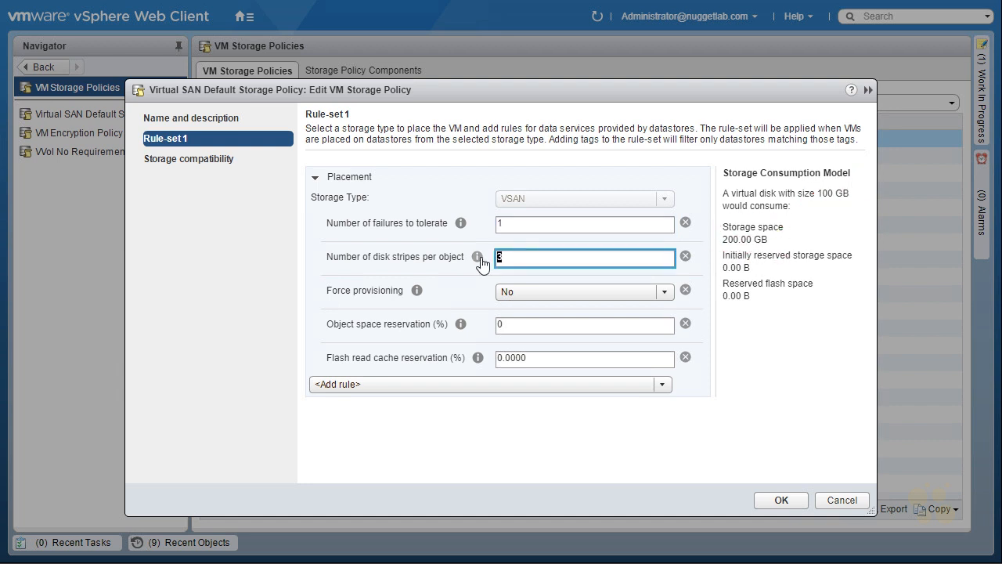
{"action": "type", "text": "1"}
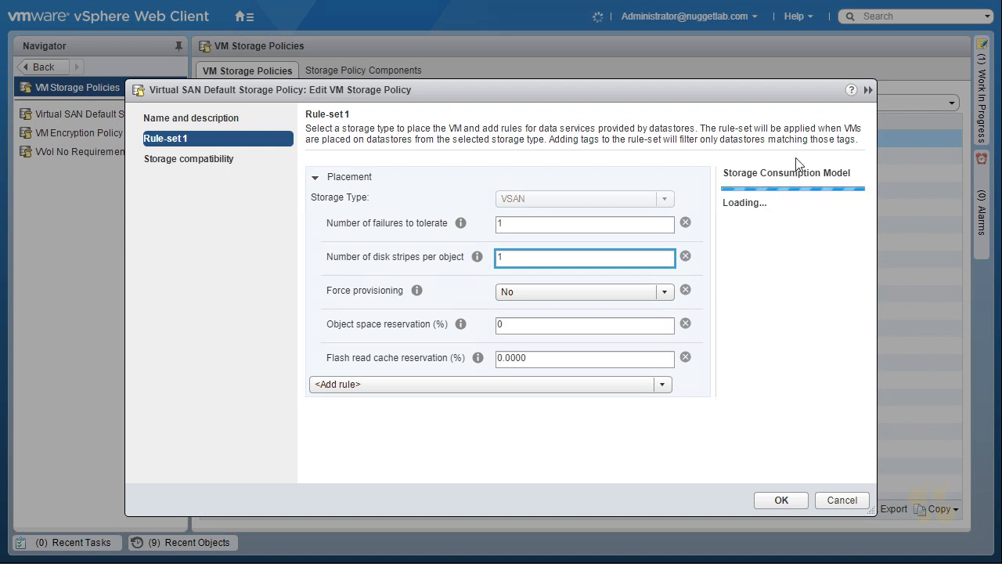
{"action": "left_click", "coordinate": [763, 295]}
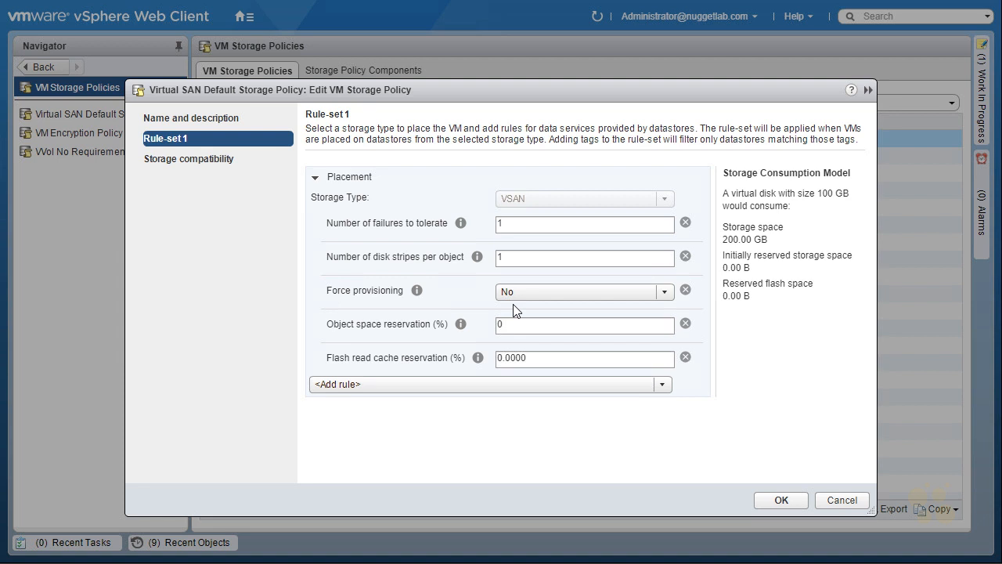
Step: Switch Force provisioning to Yes and return it to No
{"action": "left_click", "coordinate": [664, 296]}
{"action": "left_click", "coordinate": [578, 311]}
{"action": "left_click", "coordinate": [576, 293]}
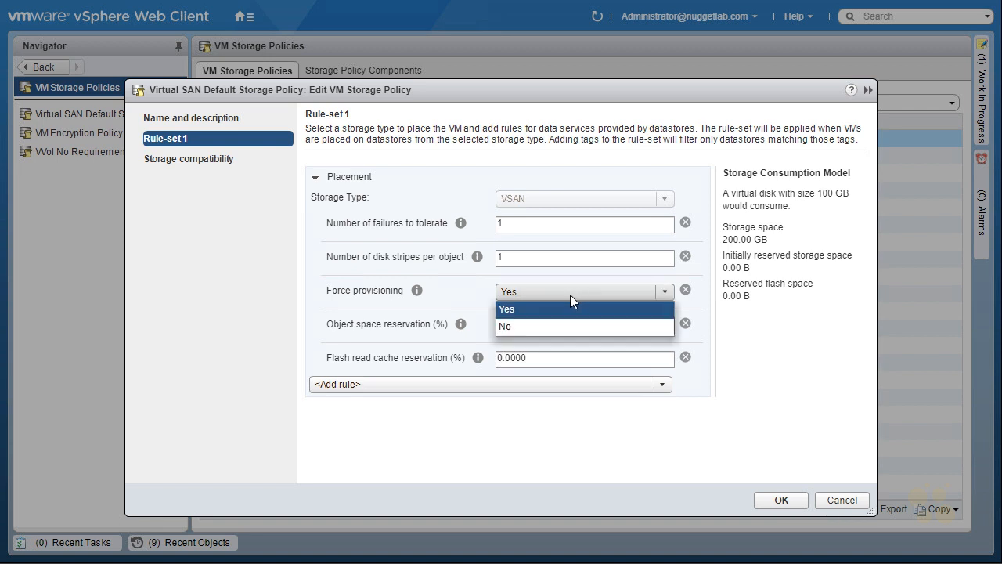
{"action": "left_click", "coordinate": [539, 327]}
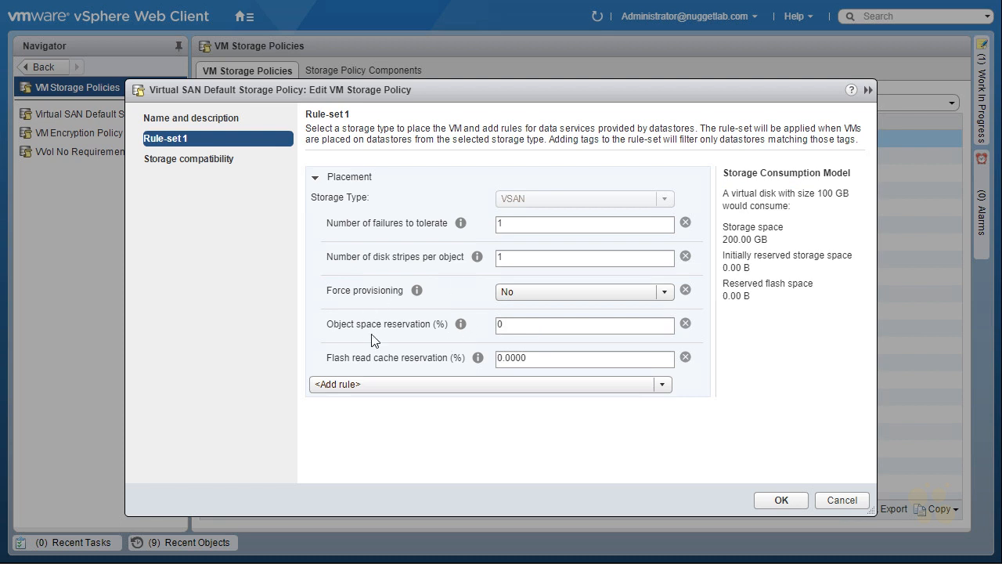
Step: Read the help on object space reservation and flash read cache reservation
{"action": "left_click", "coordinate": [462, 325]}
{"action": "mouse_move", "coordinate": [478, 362]}
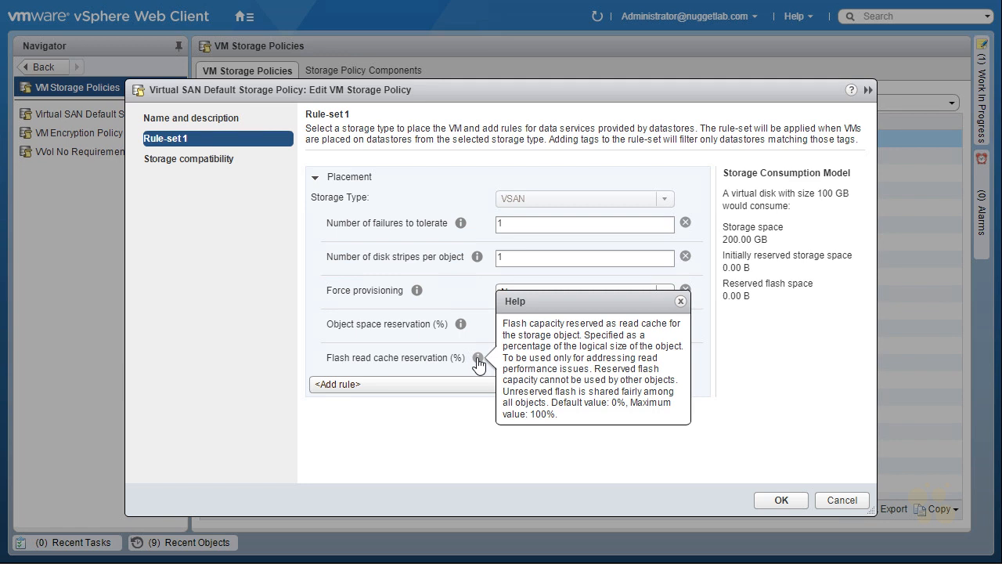
Step: Review the policy's compatible and incompatible storage, including the DatastoreCluster members, and close the policy editor without saving
{"action": "left_click", "coordinate": [195, 161]}
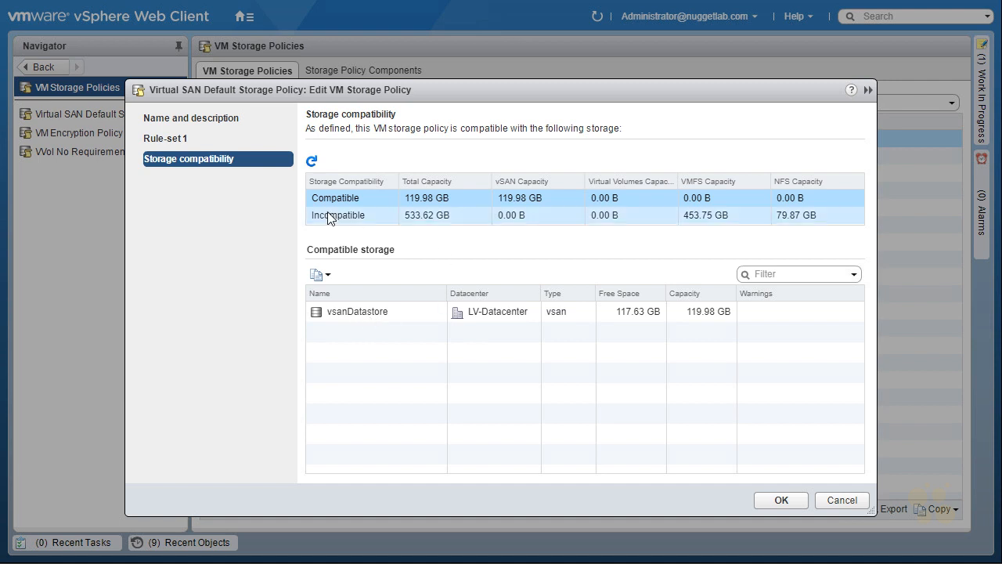
{"action": "left_click", "coordinate": [380, 219]}
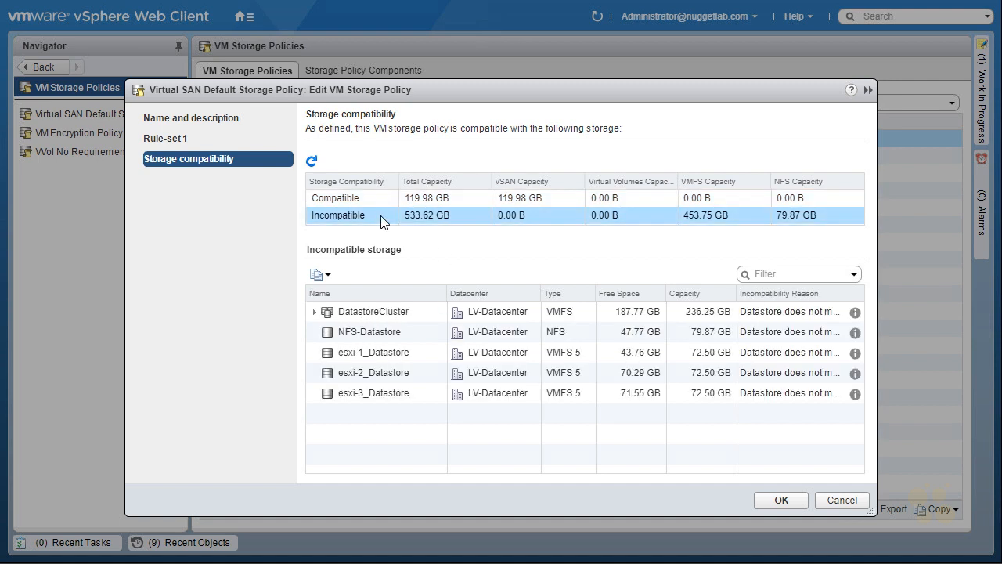
{"action": "left_click", "coordinate": [315, 311]}
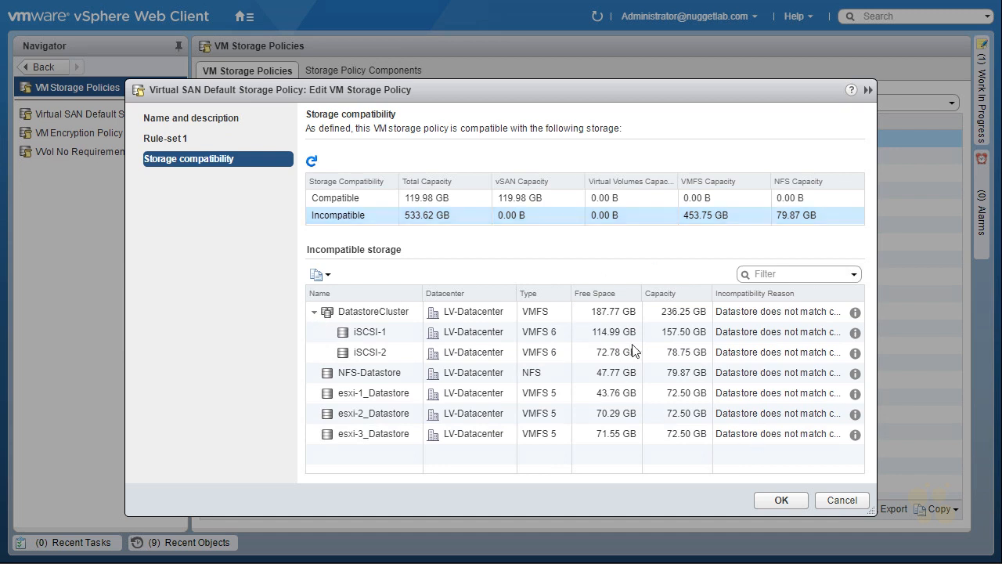
{"action": "left_click", "coordinate": [831, 502]}
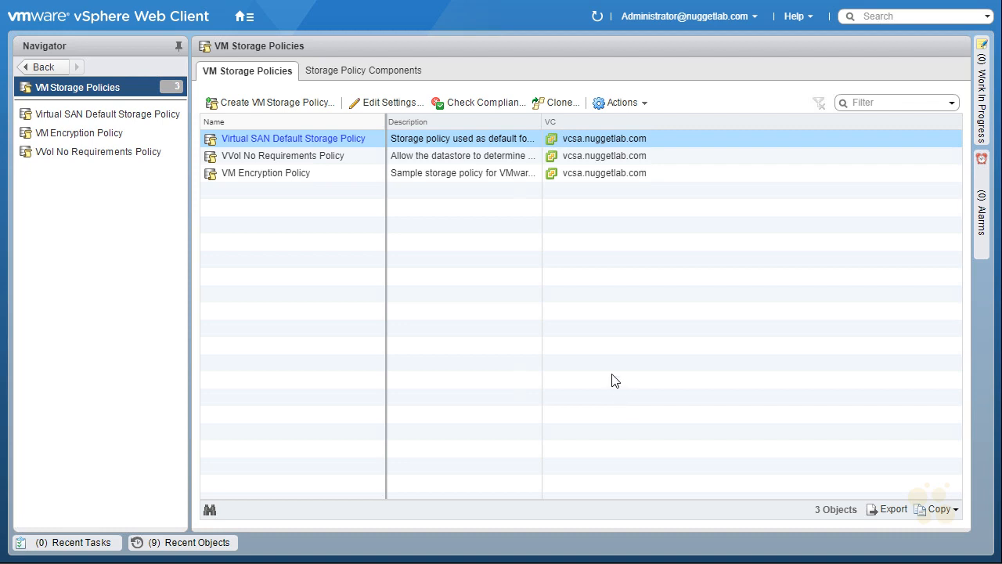
Step: Go to the Tags & Custom Attributes page from the home page
{"action": "left_click", "coordinate": [318, 143]}
{"action": "left_click", "coordinate": [243, 16]}
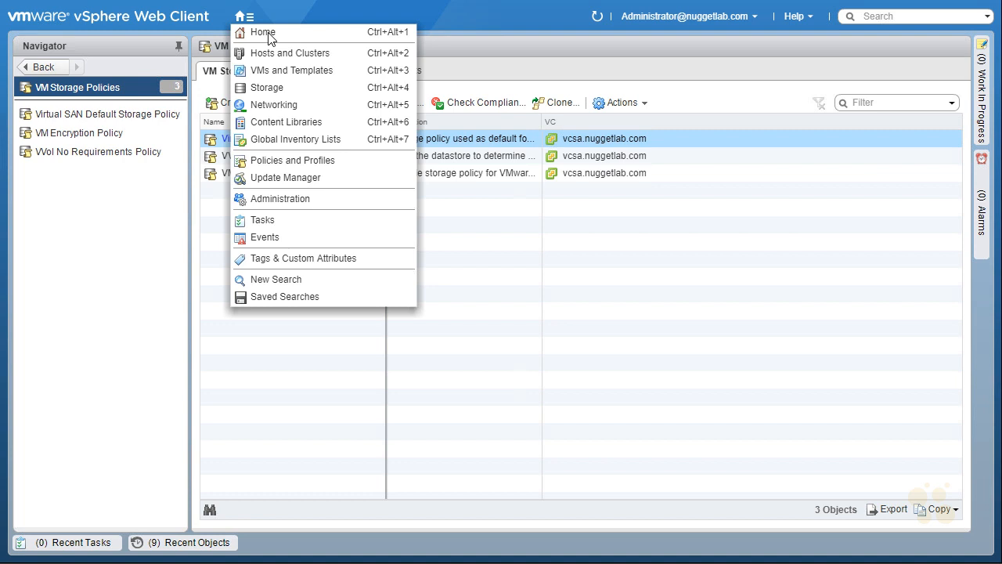
{"action": "left_click", "coordinate": [271, 33]}
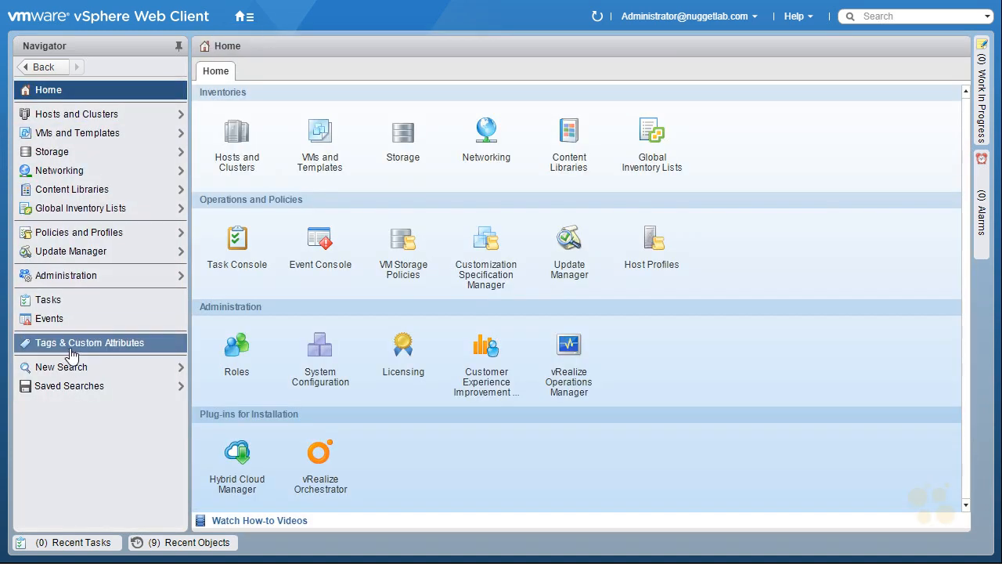
{"action": "left_click", "coordinate": [130, 350]}
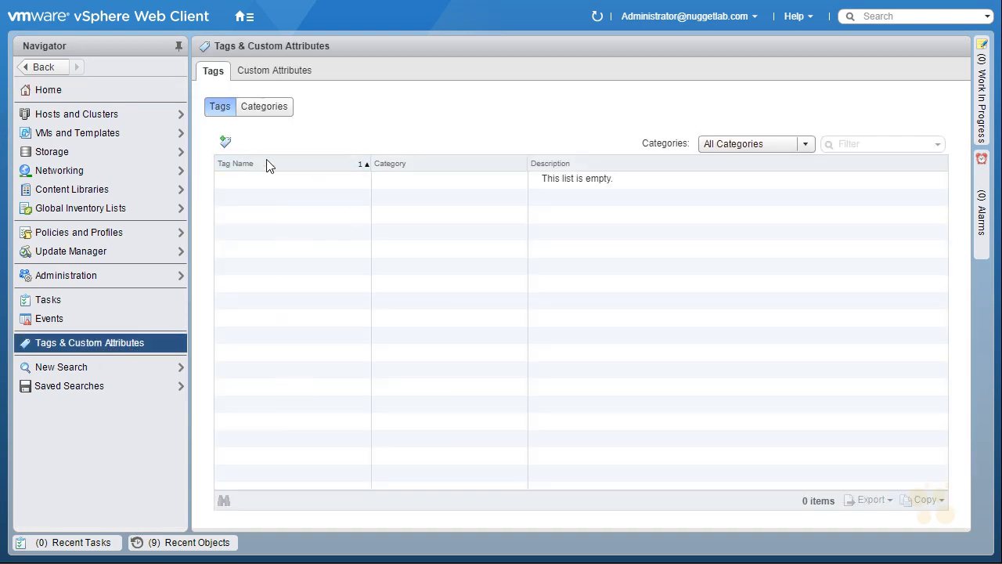
Step: Start a new tag named "West Coast Tag" in a new category named "West Coast Datastores Category"
{"action": "left_click", "coordinate": [226, 146]}
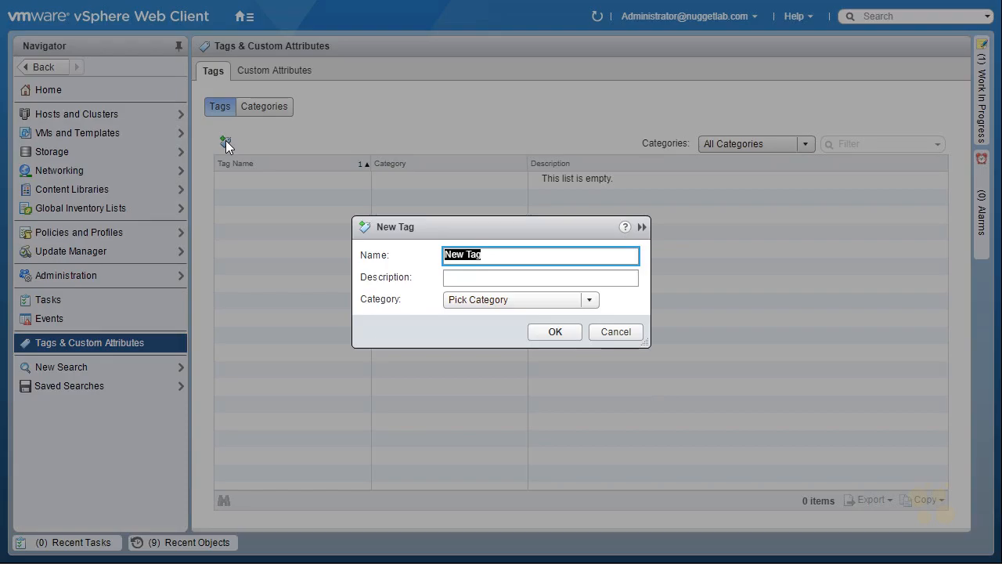
{"action": "type", "text": "West"}
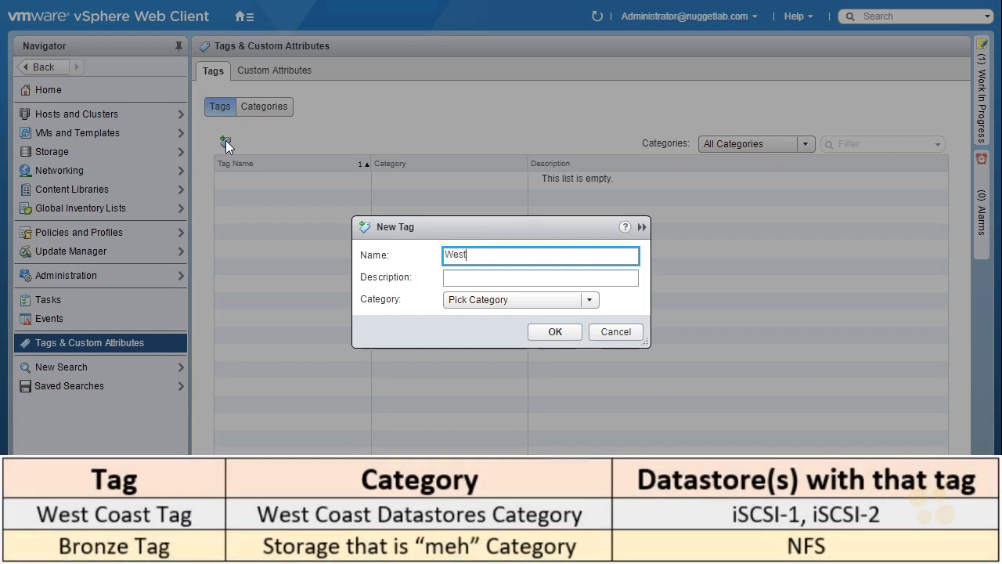
{"action": "type", "text": " Coast Tag"}
{"action": "left_click", "coordinate": [591, 298]}
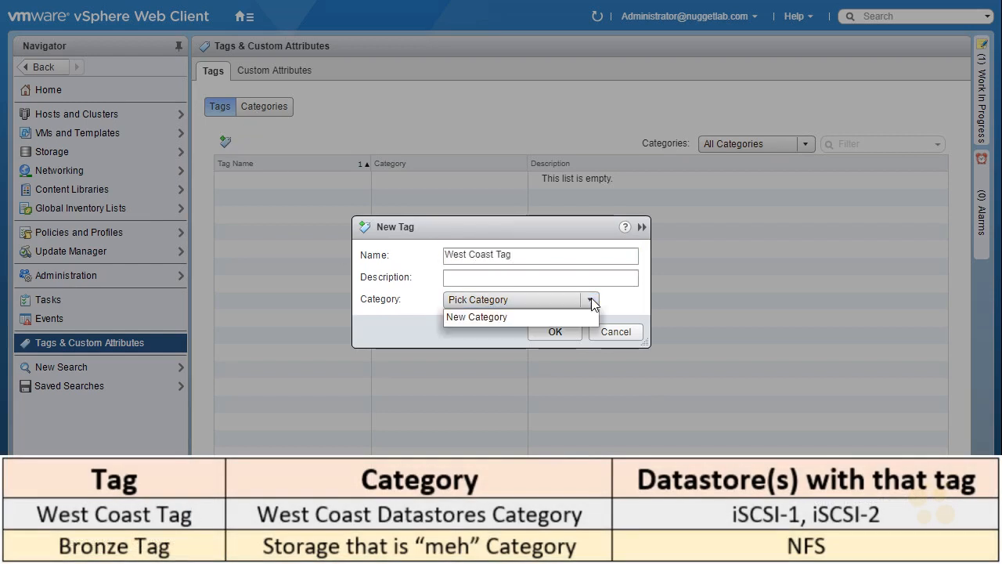
{"action": "left_click", "coordinate": [512, 318]}
{"action": "type", "text": "West Coast Datastores Category"}
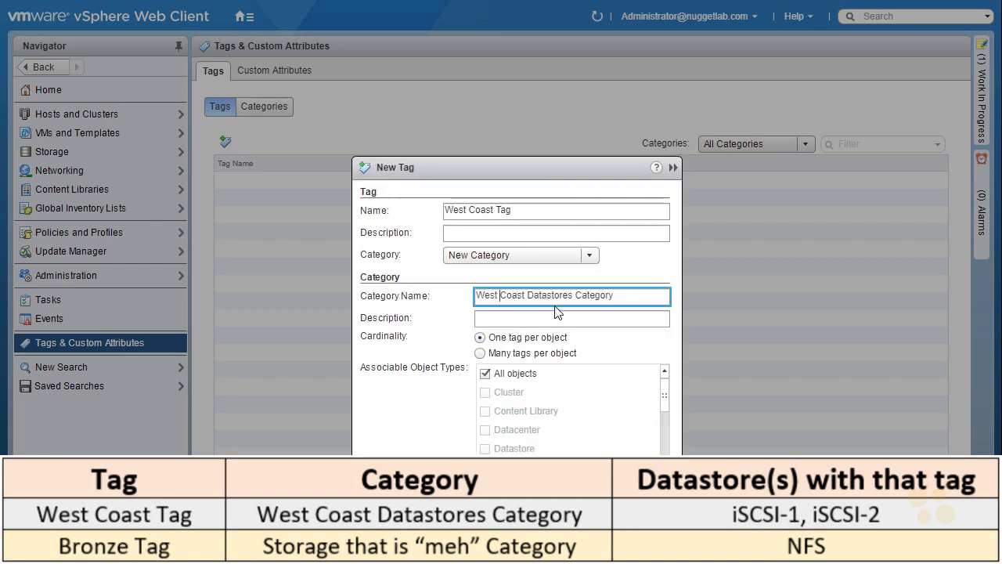
{"action": "left_click", "coordinate": [592, 341]}
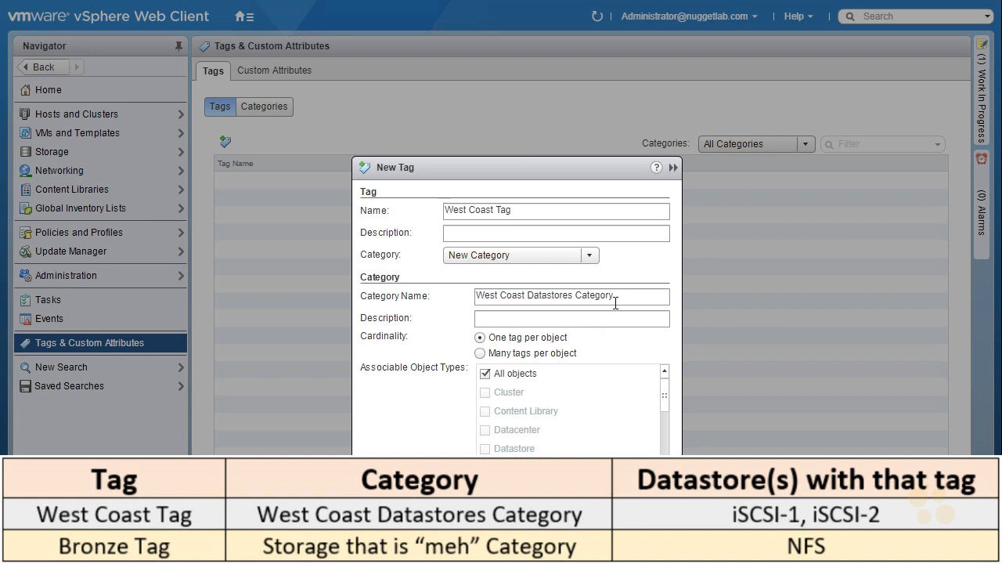
Step: Limit the category's associable object types to Datastore and Datastore Cluster instead of all objects, and create the tag
{"action": "left_click", "coordinate": [486, 374]}
{"action": "scroll", "coordinate": [630, 448], "scroll_direction": "down", "scroll_amount": 1}
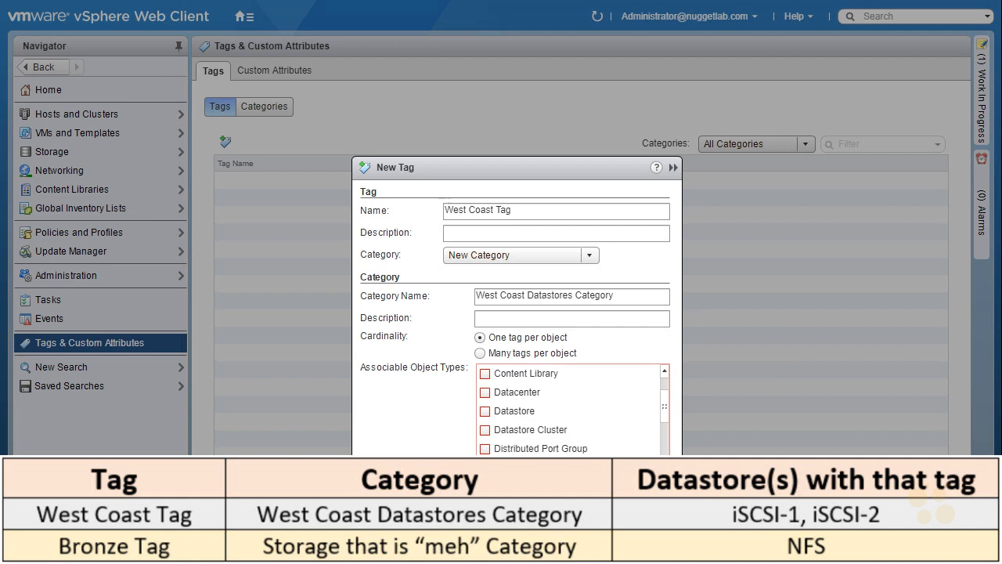
{"action": "left_click", "coordinate": [484, 395]}
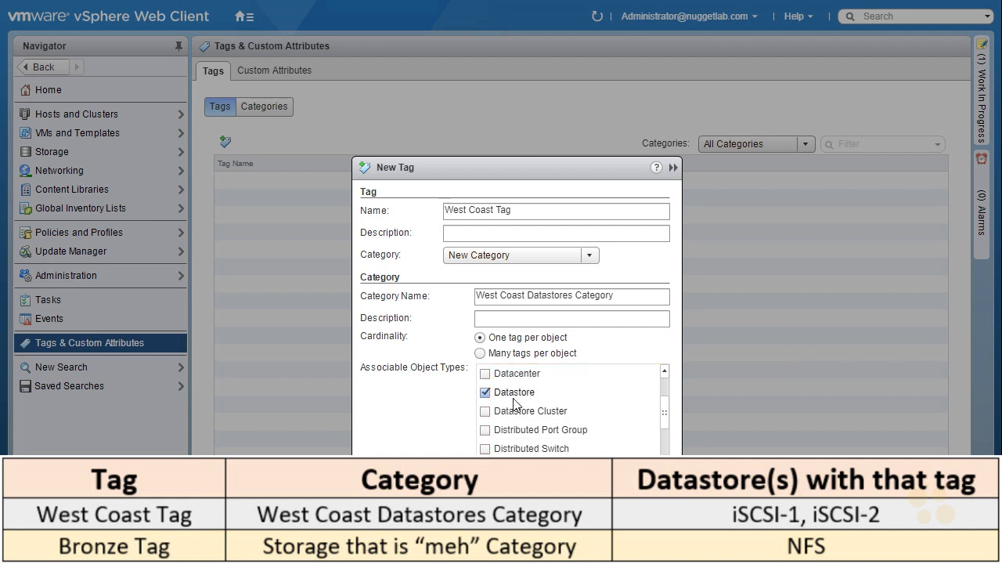
{"action": "left_click", "coordinate": [485, 410]}
{"action": "left_click", "coordinate": [603, 523]}
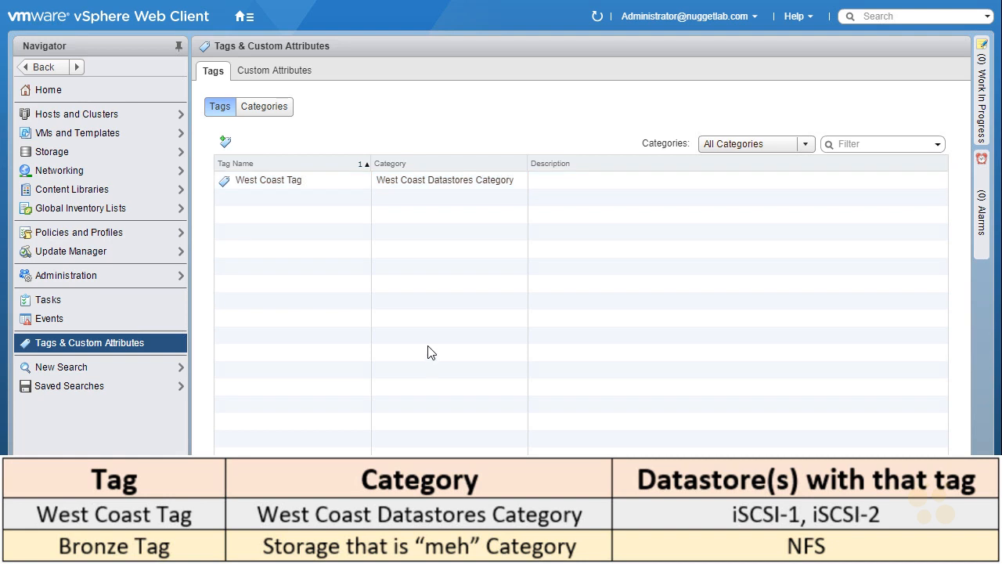
Step: Switch to the Storage inventory to display the datastores
{"action": "left_click", "coordinate": [241, 24]}
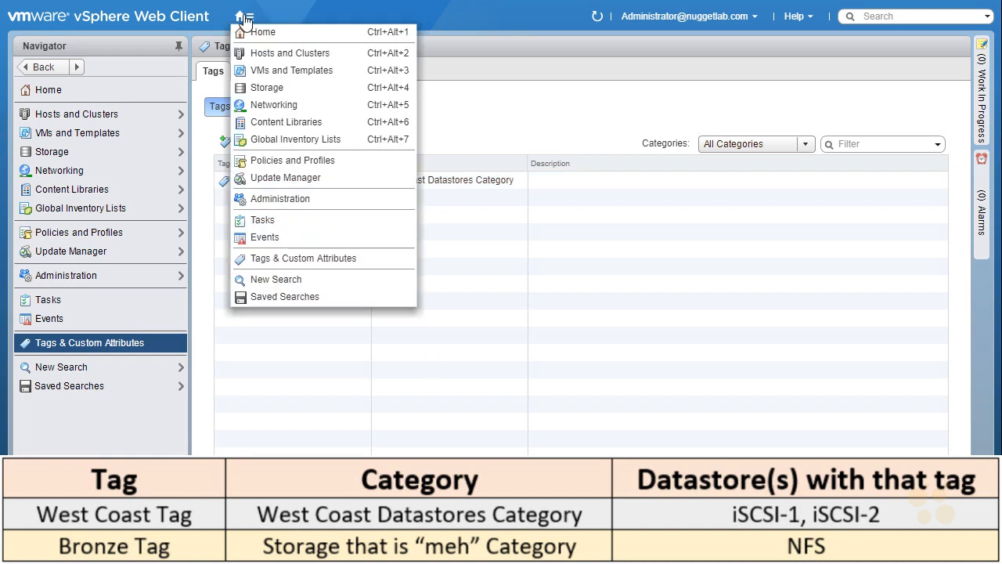
{"action": "left_click", "coordinate": [318, 93]}
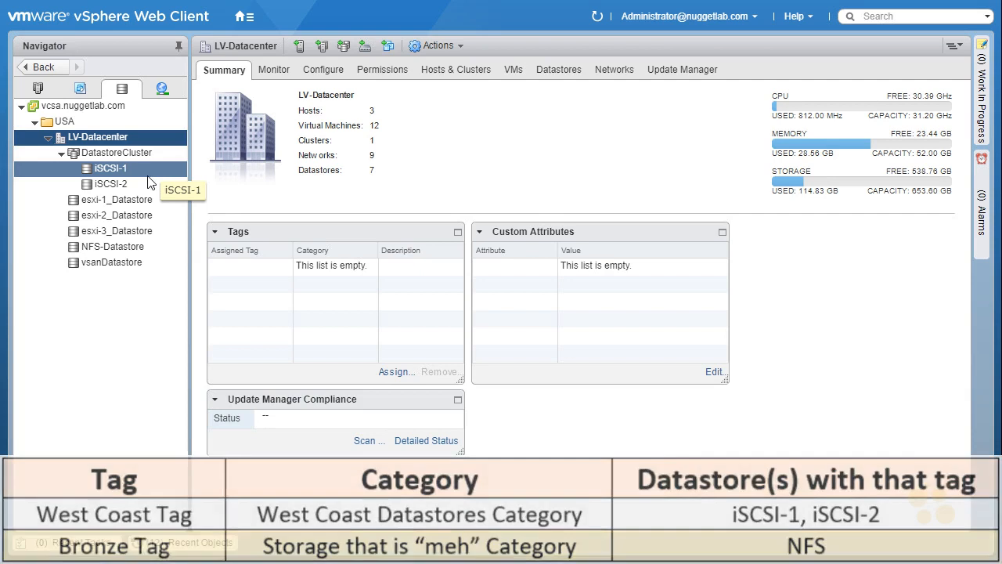
Step: Assign the West Coast Tag to the iSCSI-1 datastore and display that datastore's summary
{"action": "right_click", "coordinate": [147, 174]}
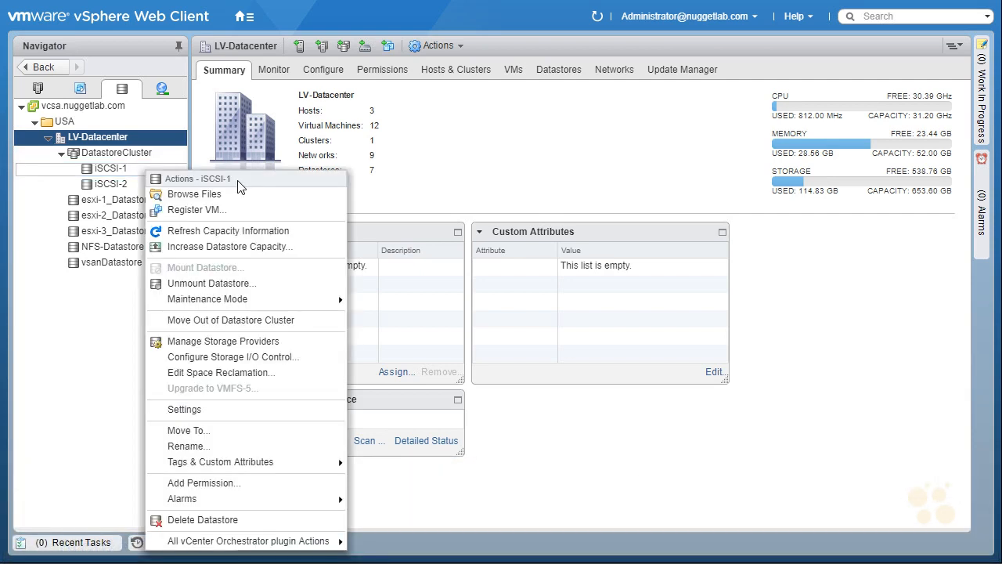
{"action": "mouse_move", "coordinate": [256, 465]}
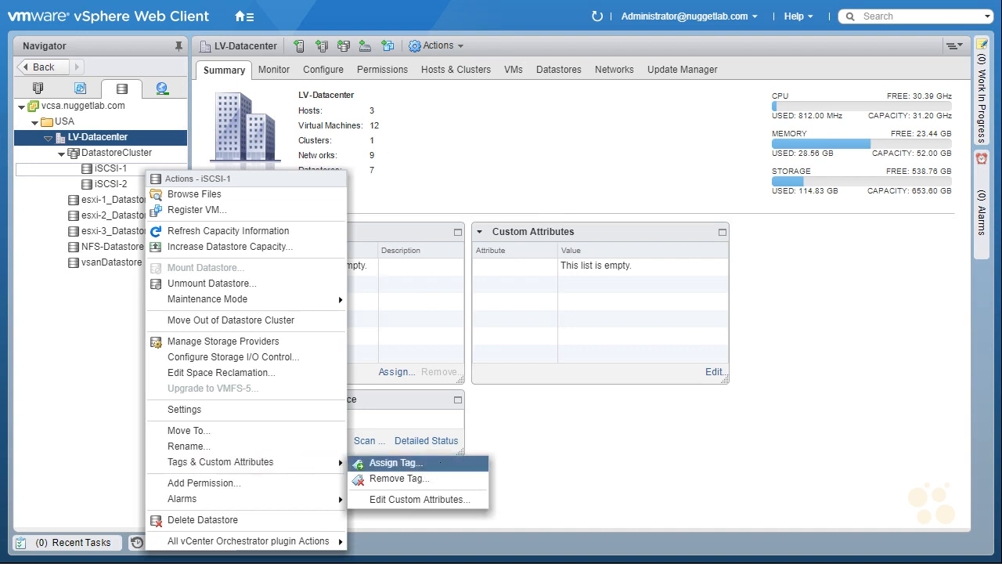
{"action": "left_click", "coordinate": [441, 463]}
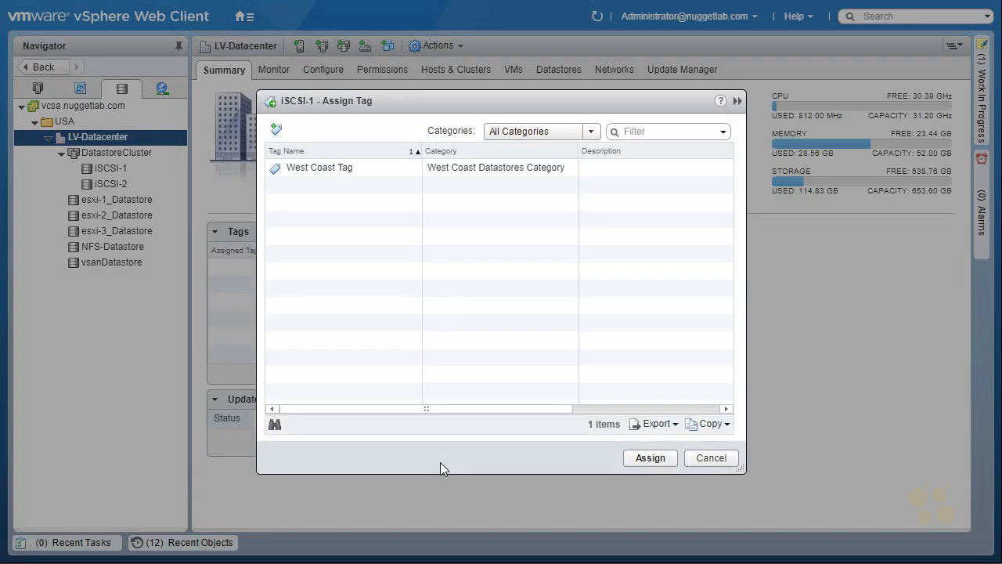
{"action": "left_click", "coordinate": [343, 171]}
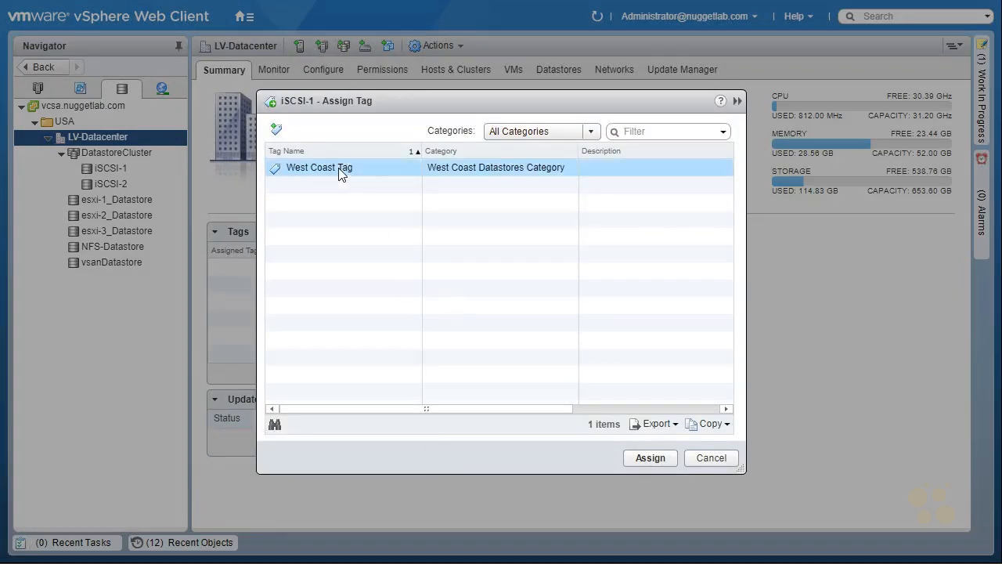
{"action": "left_click", "coordinate": [647, 458]}
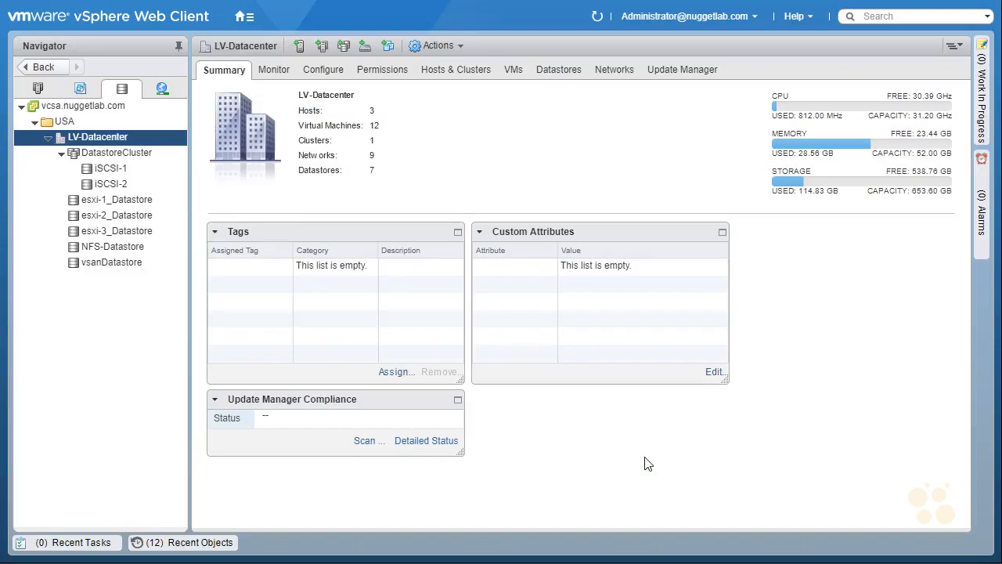
{"action": "left_click", "coordinate": [116, 172]}
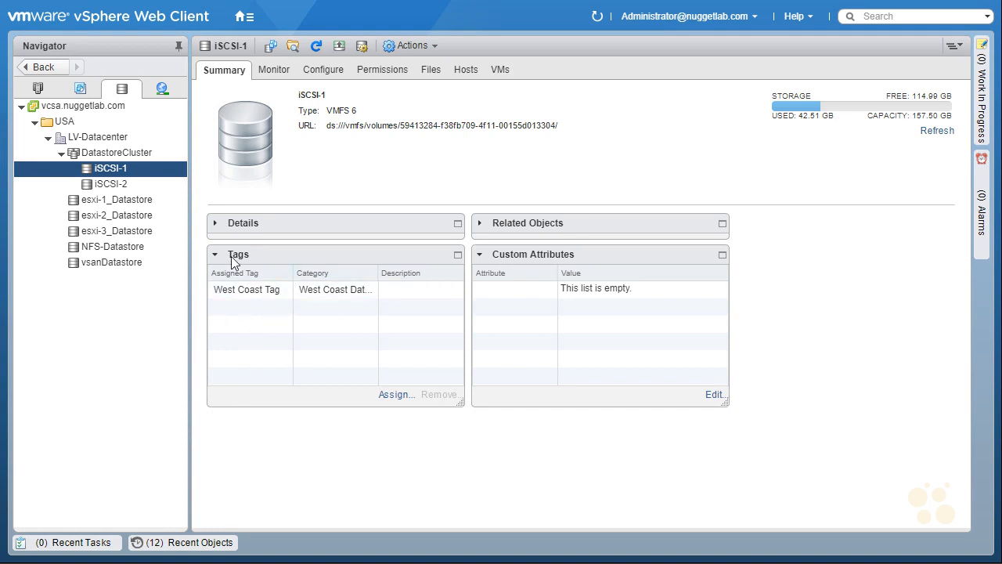
Step: Assign the West Coast Tag to the iSCSI-2 datastore
{"action": "right_click", "coordinate": [138, 185]}
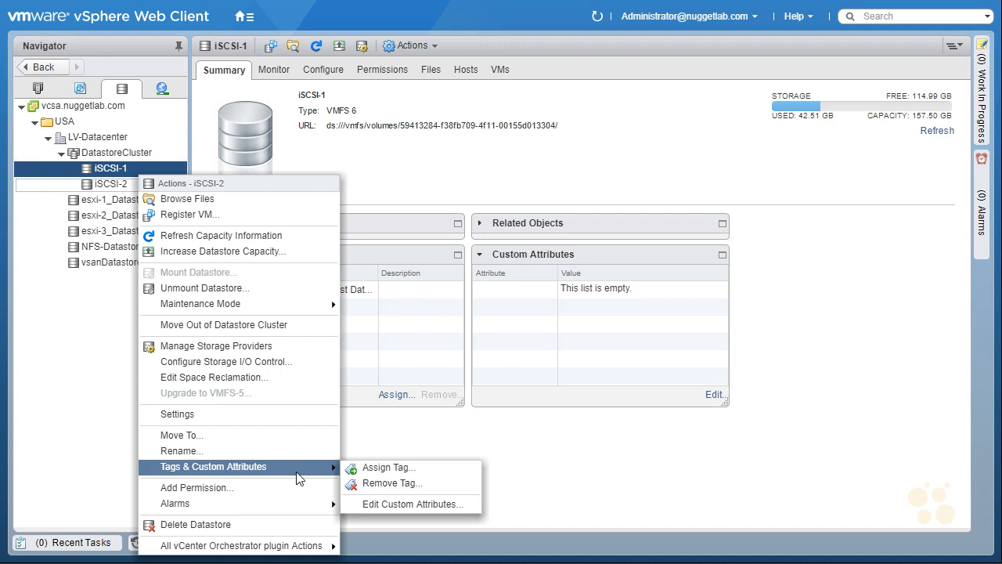
{"action": "left_click", "coordinate": [444, 473]}
{"action": "left_click", "coordinate": [317, 171]}
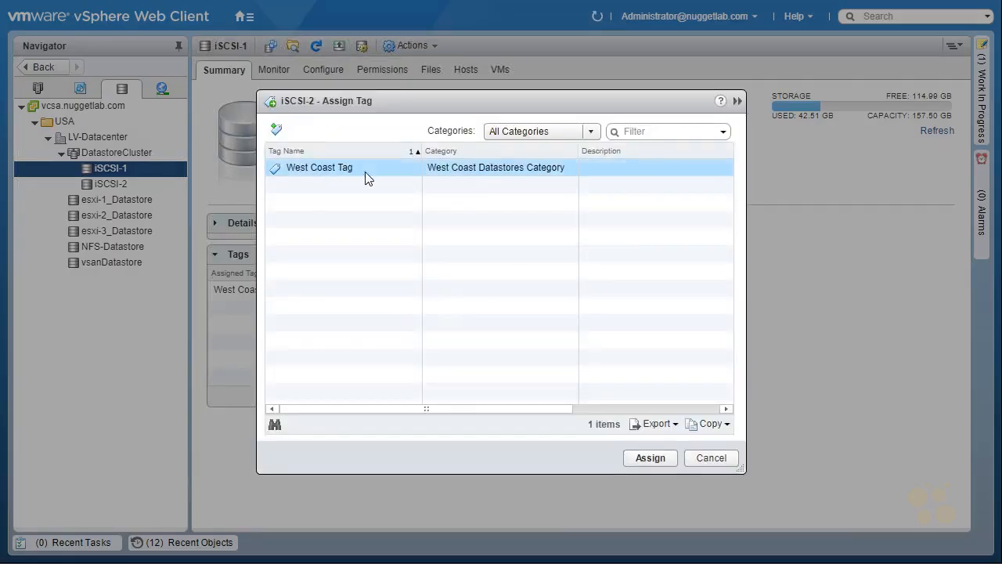
{"action": "left_click", "coordinate": [650, 459]}
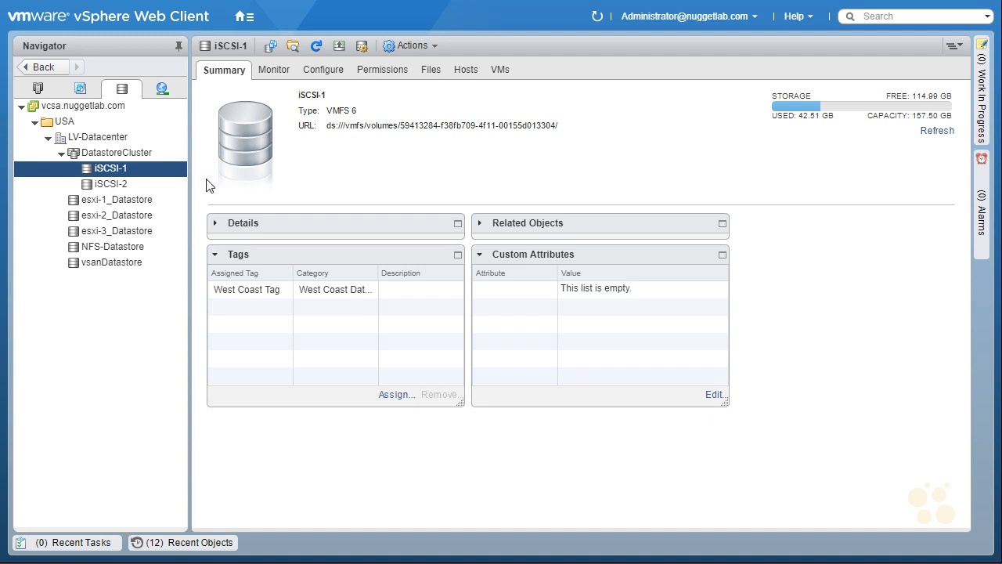
Step: Assign the West Coast Tag to the DatastoreCluster object
{"action": "right_click", "coordinate": [141, 155]}
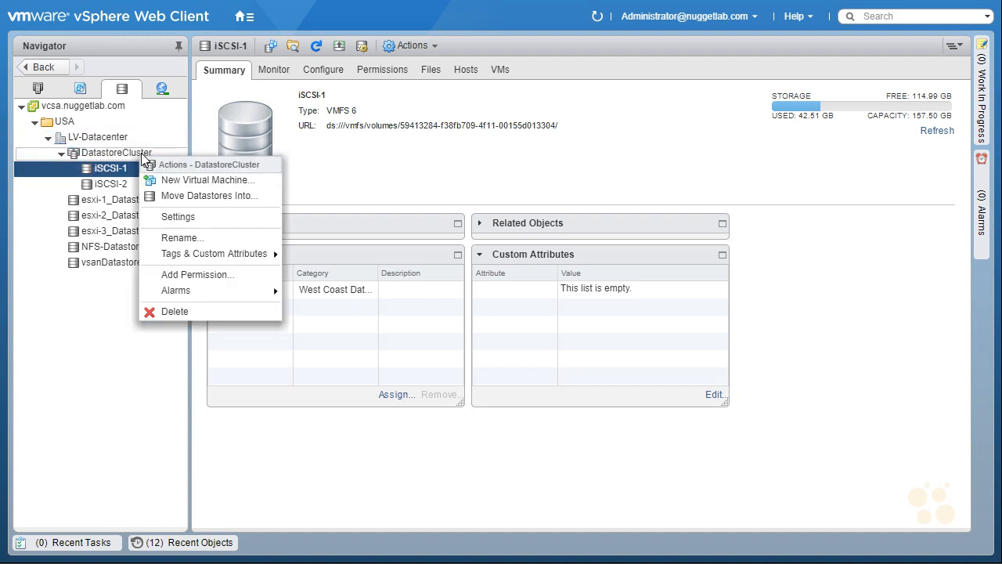
{"action": "mouse_move", "coordinate": [249, 260]}
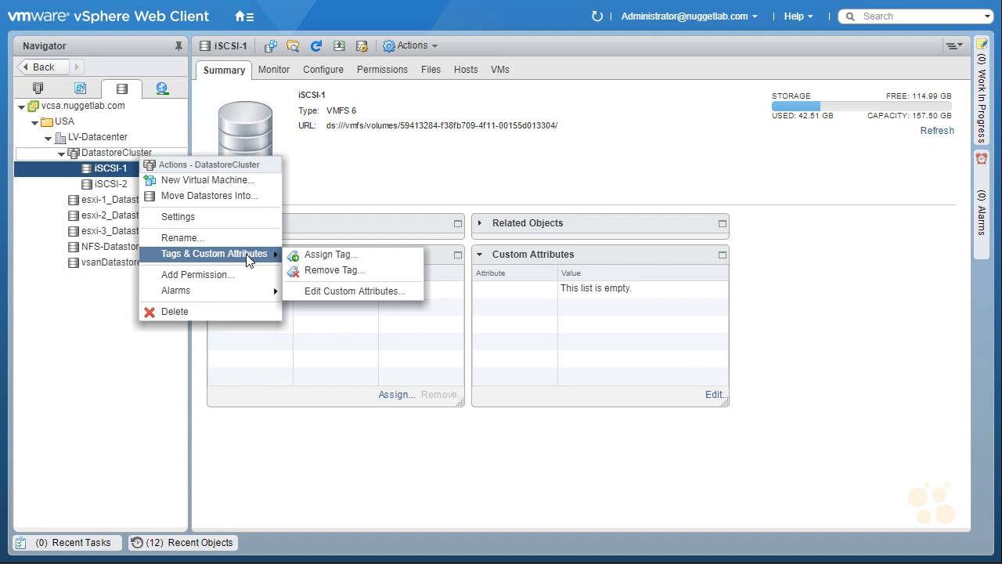
{"action": "left_click", "coordinate": [370, 261]}
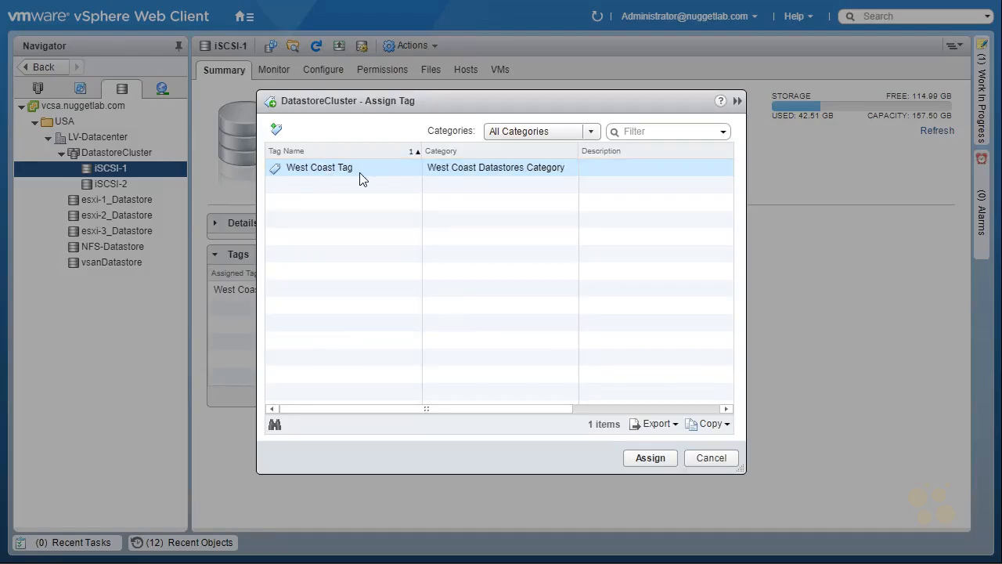
{"action": "left_click", "coordinate": [368, 174]}
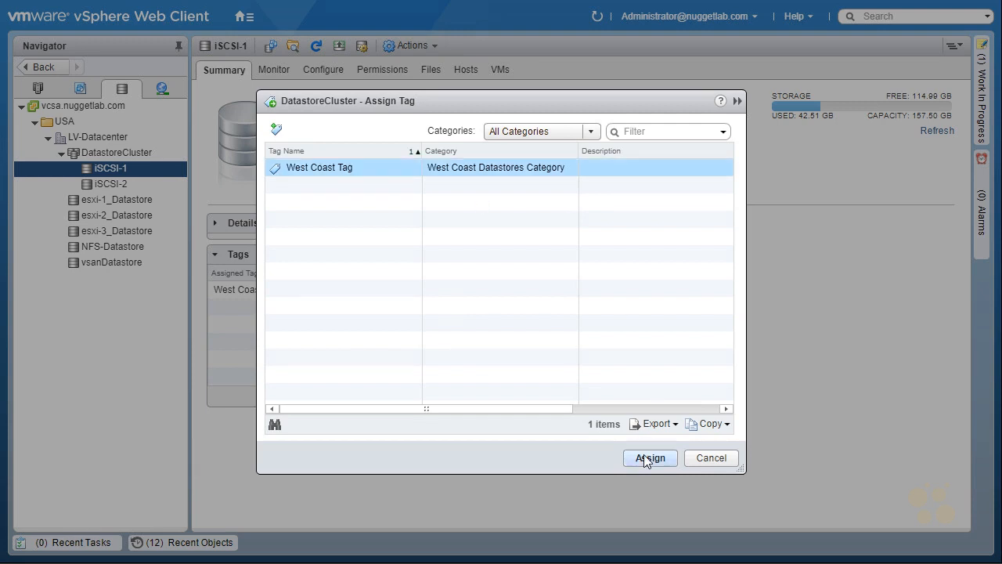
{"action": "left_click", "coordinate": [648, 458]}
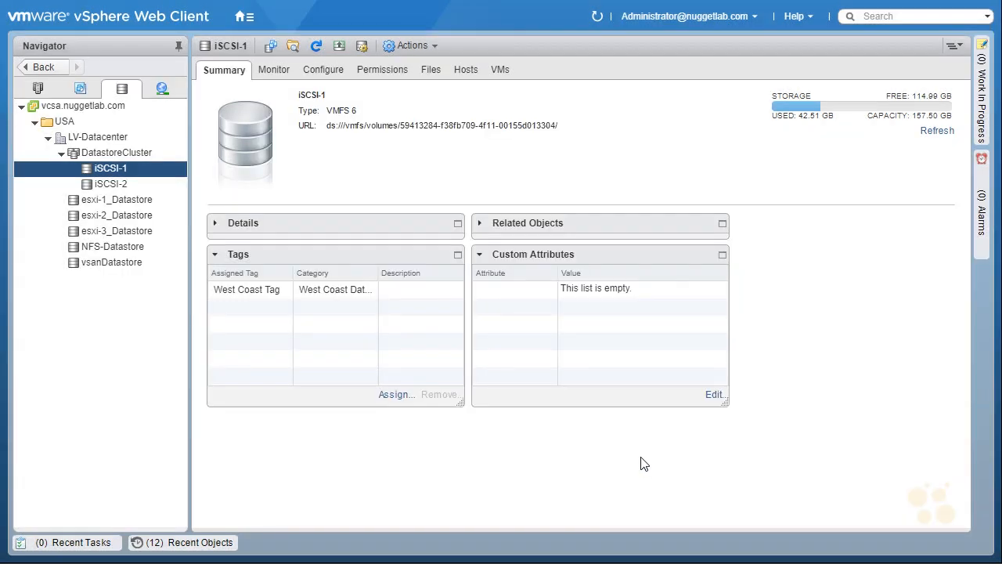
{"action": "key", "text": "ctrl+2"}
{"action": "mouse_move", "coordinate": [48, 185]}
{"action": "left_mouse_down"}
{"action": "mouse_move", "coordinate": [73, 188]}
{"action": "mouse_move", "coordinate": [64, 194]}
{"action": "mouse_move", "coordinate": [68, 168]}
{"action": "left_mouse_up"}
{"action": "mouse_move", "coordinate": [51, 165]}
{"action": "left_mouse_down"}
{"action": "mouse_move", "coordinate": [56, 178]}
{"action": "mouse_move", "coordinate": [48, 161]}
{"action": "left_mouse_up"}
{"action": "key", "text": "Escape"}
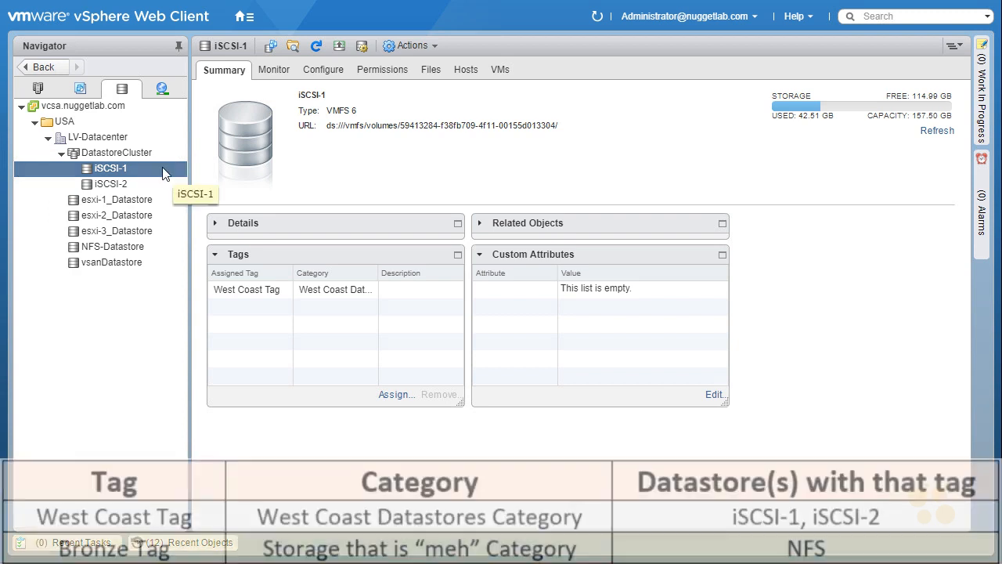
Step: While assigning a tag to NFS-Datastore, define a new tag "Bronze Tag" in a new category named "Storage that is "meh" Category"
{"action": "right_click", "coordinate": [150, 249]}
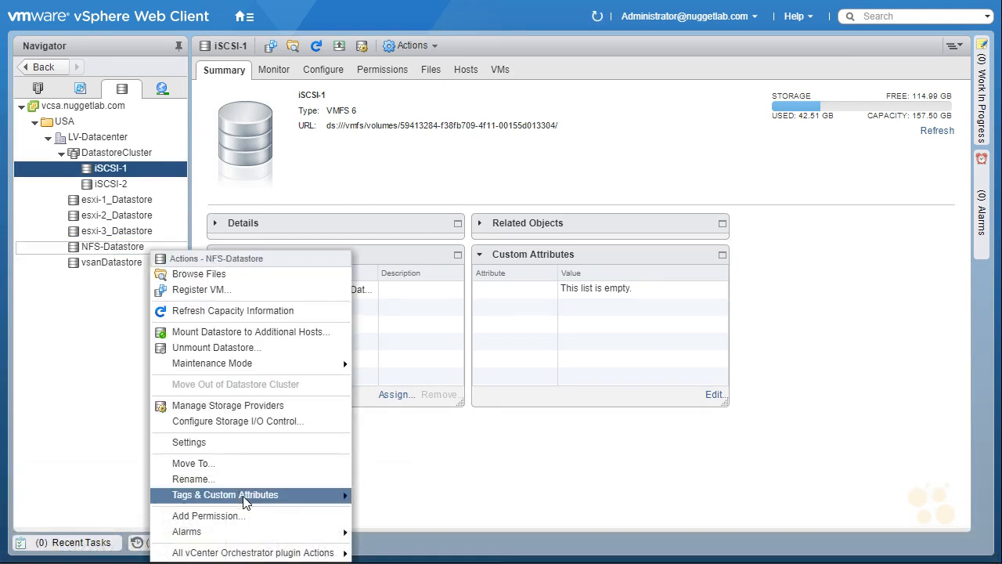
{"action": "mouse_move", "coordinate": [245, 501]}
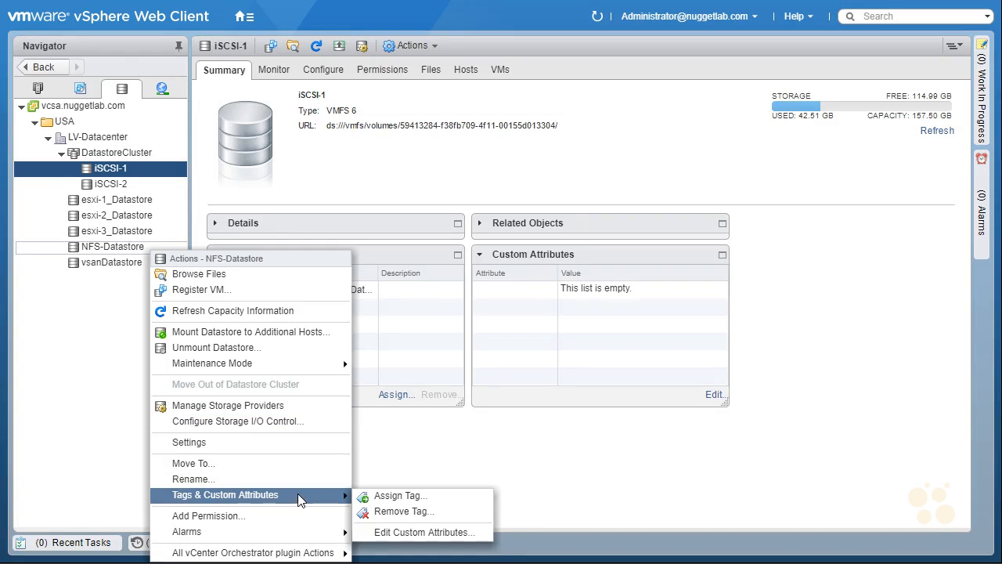
{"action": "left_click", "coordinate": [436, 501]}
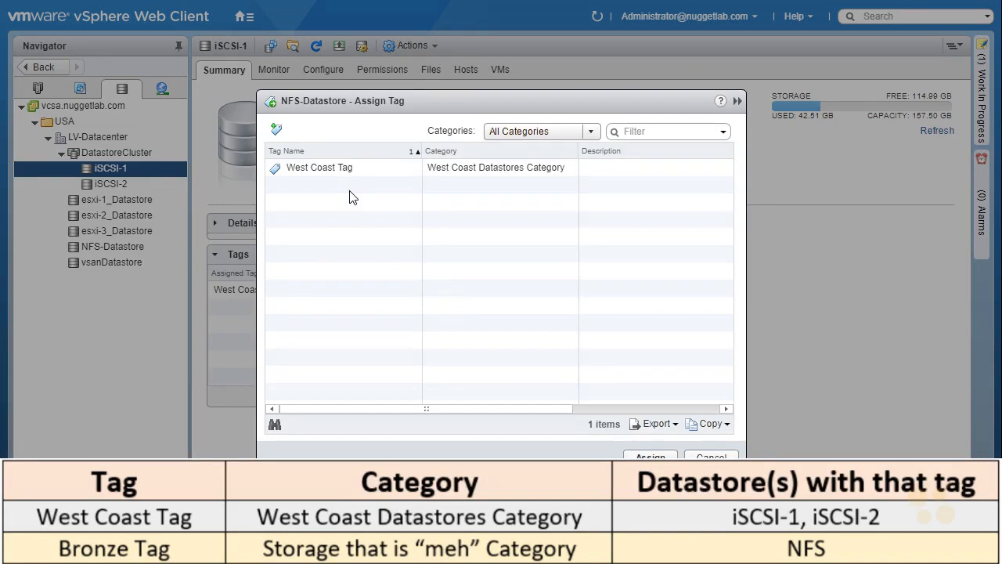
{"action": "left_click", "coordinate": [276, 132]}
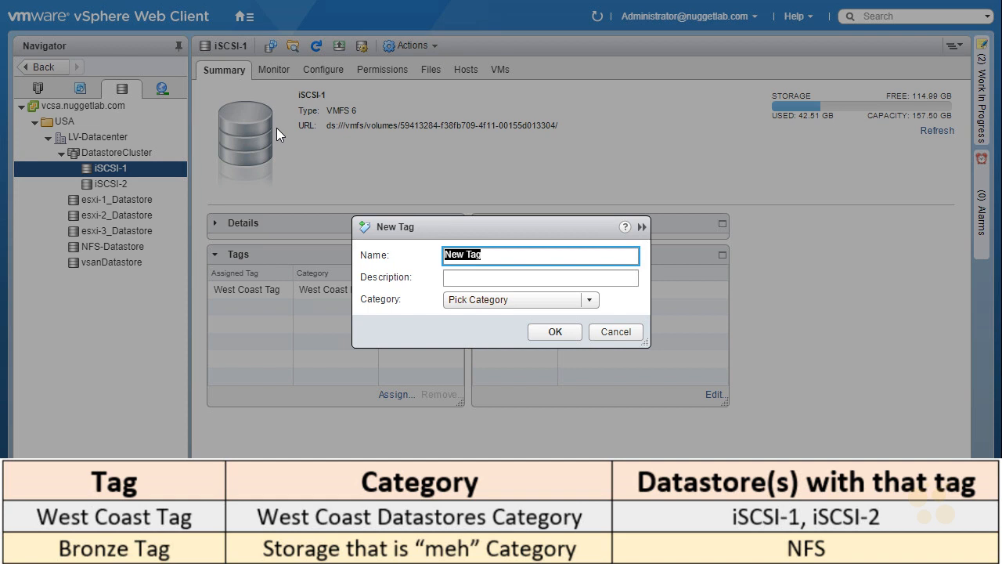
{"action": "type", "text": "Bronze Tag"}
{"action": "left_click", "coordinate": [589, 301]}
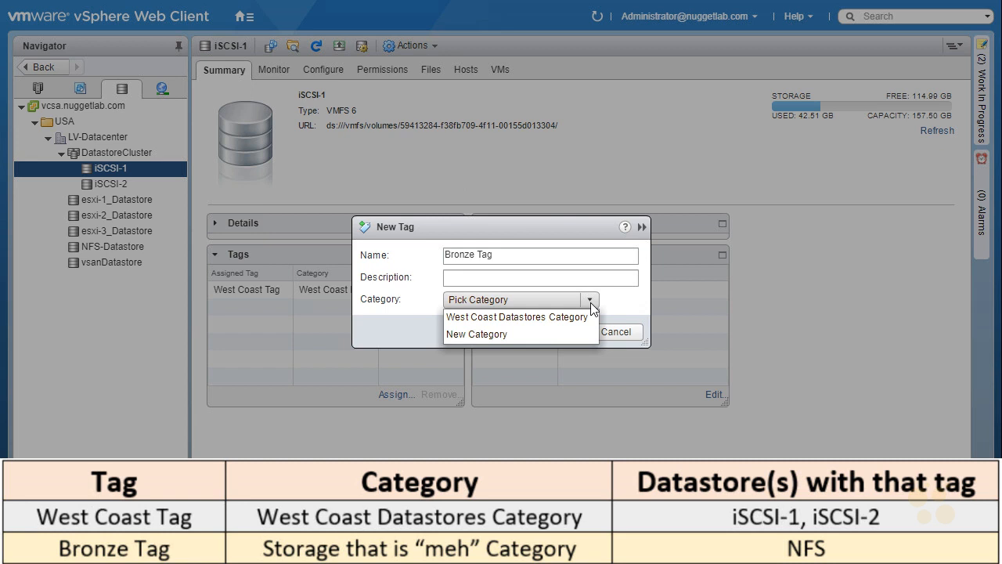
{"action": "left_click", "coordinate": [507, 336]}
{"action": "type", "text": "Storage that is \"meh\" Category"}
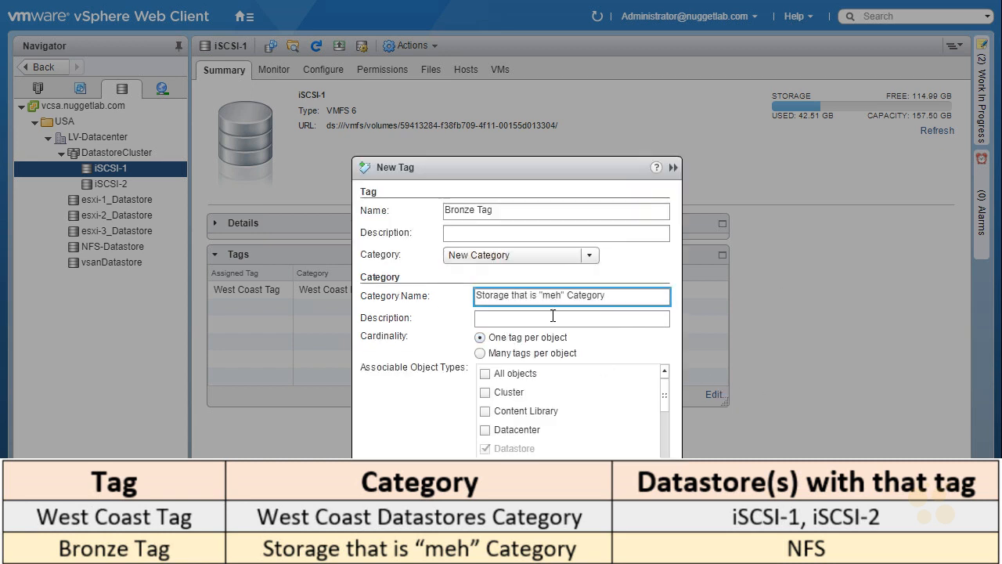
{"action": "left_click_drag", "start_coordinate": [584, 332], "coordinate": [596, 328]}
{"action": "left_click_drag", "start_coordinate": [152, 243], "coordinate": [164, 240]}
{"action": "mouse_move", "coordinate": [94, 192]}
{"action": "left_mouse_down"}
{"action": "mouse_move", "coordinate": [148, 181]}
{"action": "mouse_move", "coordinate": [125, 205]}
{"action": "left_mouse_up"}
{"action": "left_click_drag", "start_coordinate": [501, 440], "coordinate": [485, 458]}
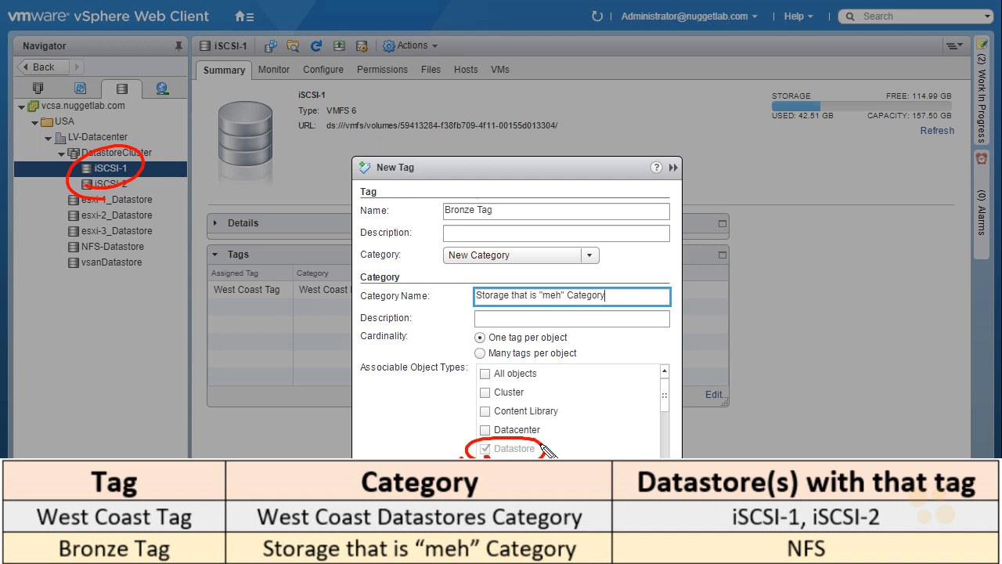
{"action": "left_click_drag", "start_coordinate": [546, 450], "coordinate": [528, 458]}
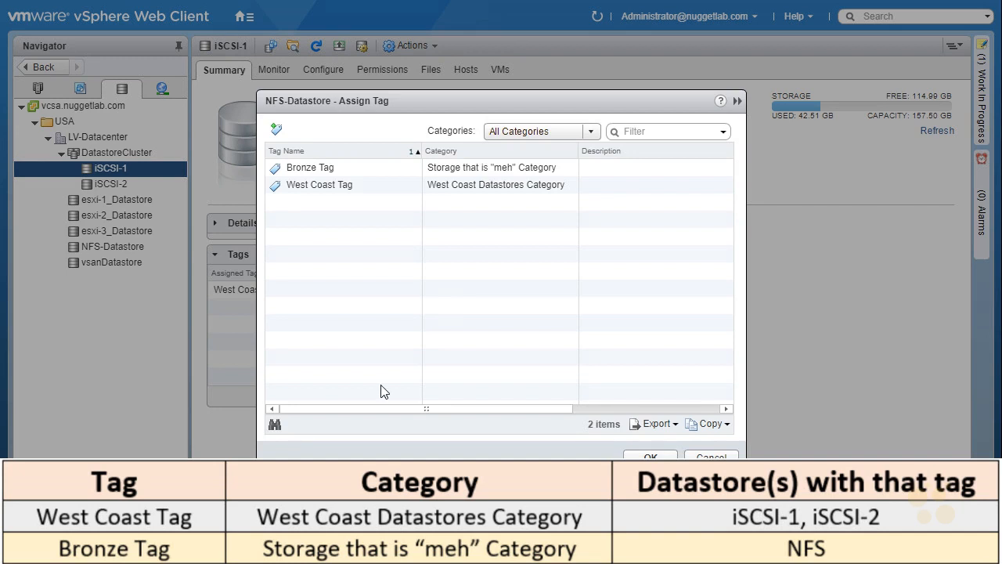
Step: Assign the Bronze Tag to NFS-Datastore and display that datastore's summary
{"action": "left_click", "coordinate": [319, 168]}
{"action": "left_click", "coordinate": [319, 168]}
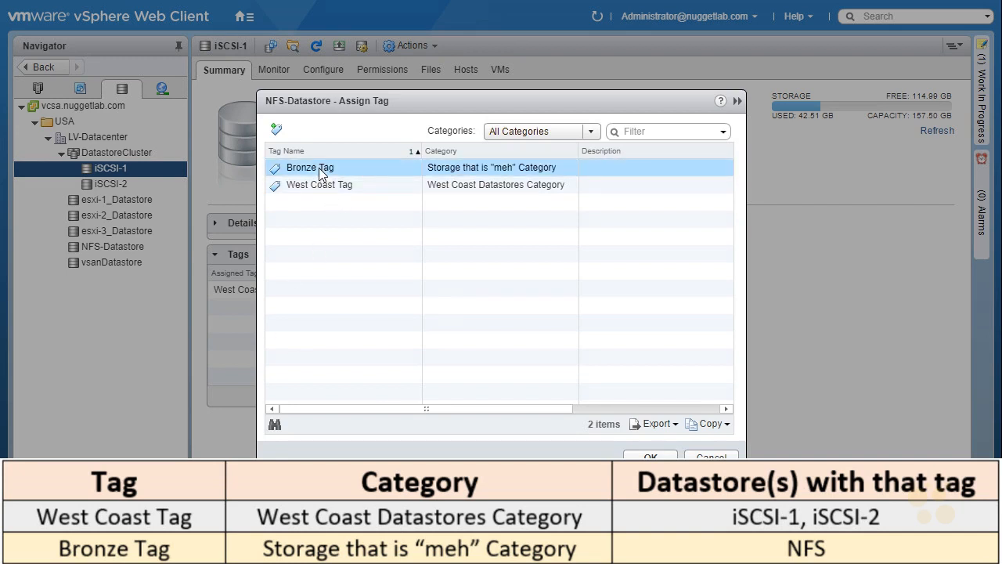
{"action": "left_click", "coordinate": [648, 457]}
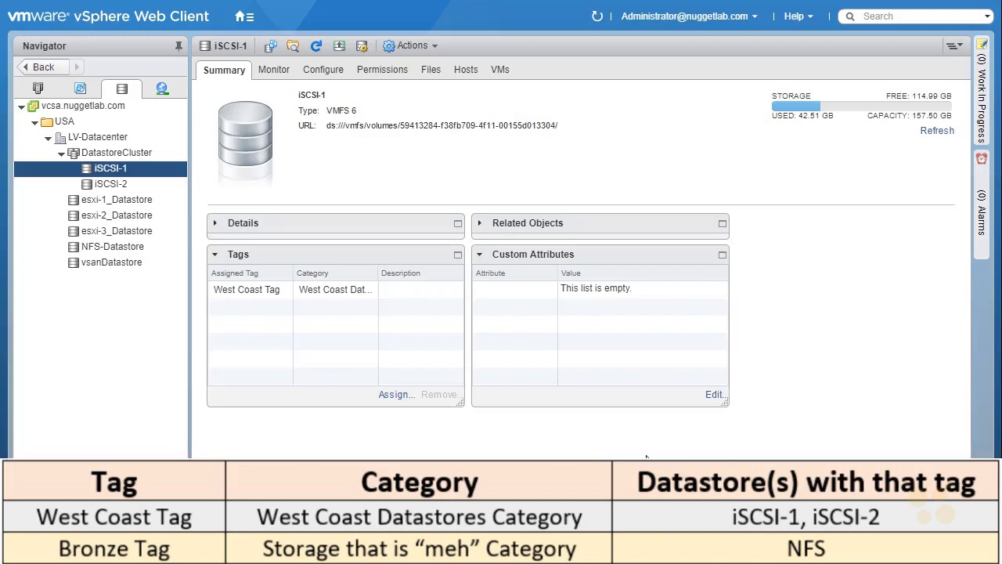
{"action": "left_click", "coordinate": [98, 247]}
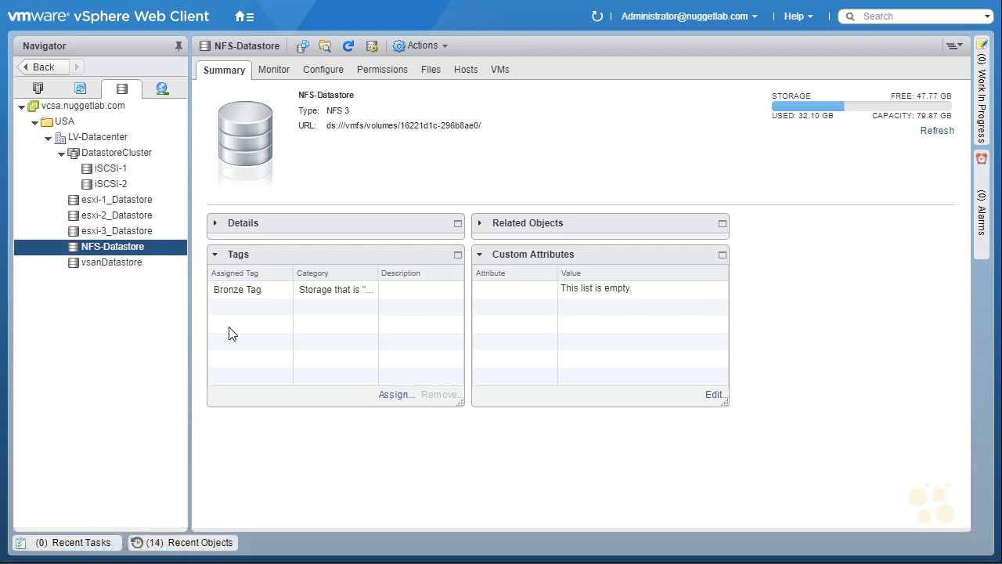
Step: Go to the VM Storage Policies page from the home page
{"action": "left_click", "coordinate": [245, 17]}
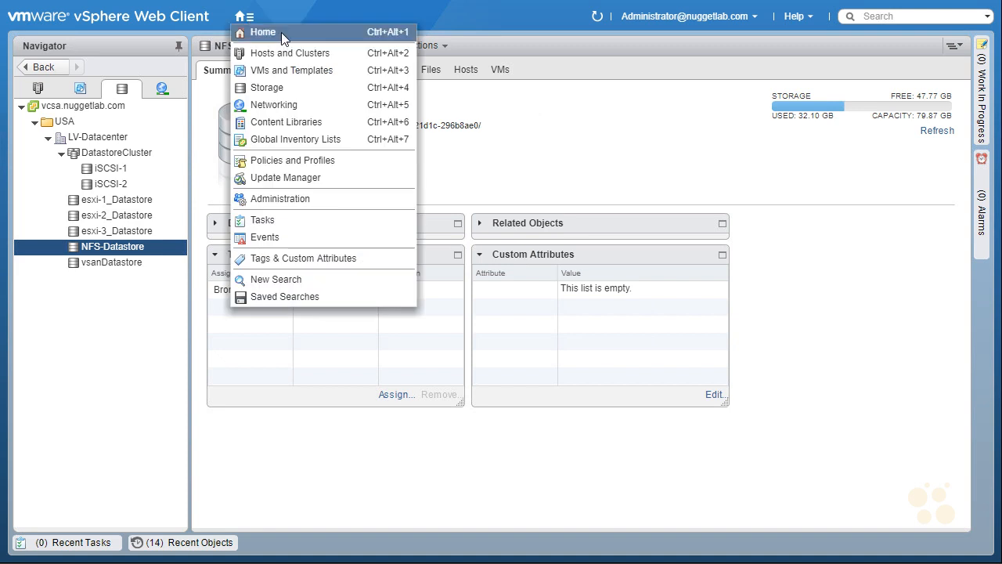
{"action": "left_click", "coordinate": [282, 32]}
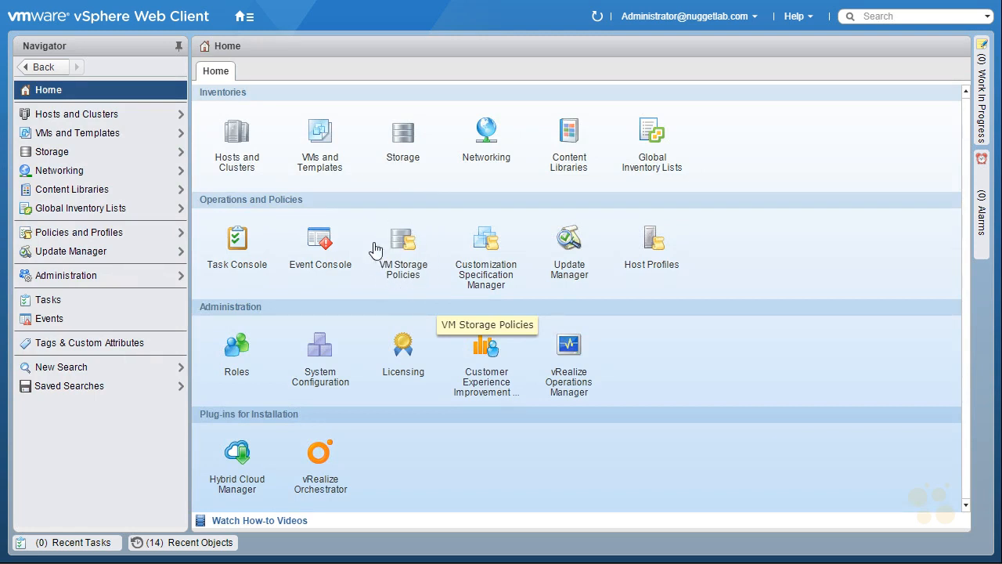
{"action": "left_click", "coordinate": [412, 259]}
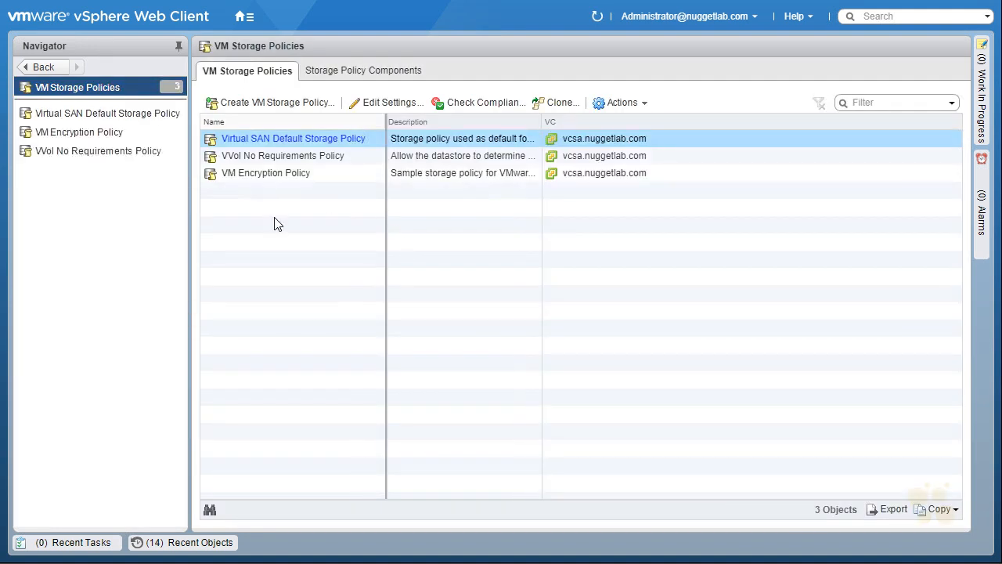
Step: Start a new VM storage policy named "West coast storage policy" and proceed past the policy structure overview
{"action": "left_click", "coordinate": [288, 109]}
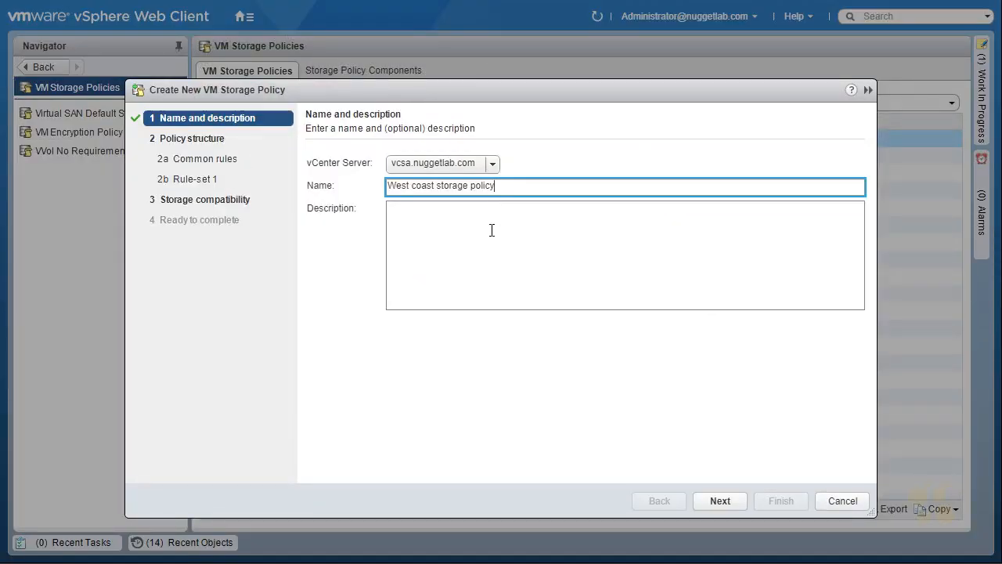
{"action": "left_click", "coordinate": [720, 501]}
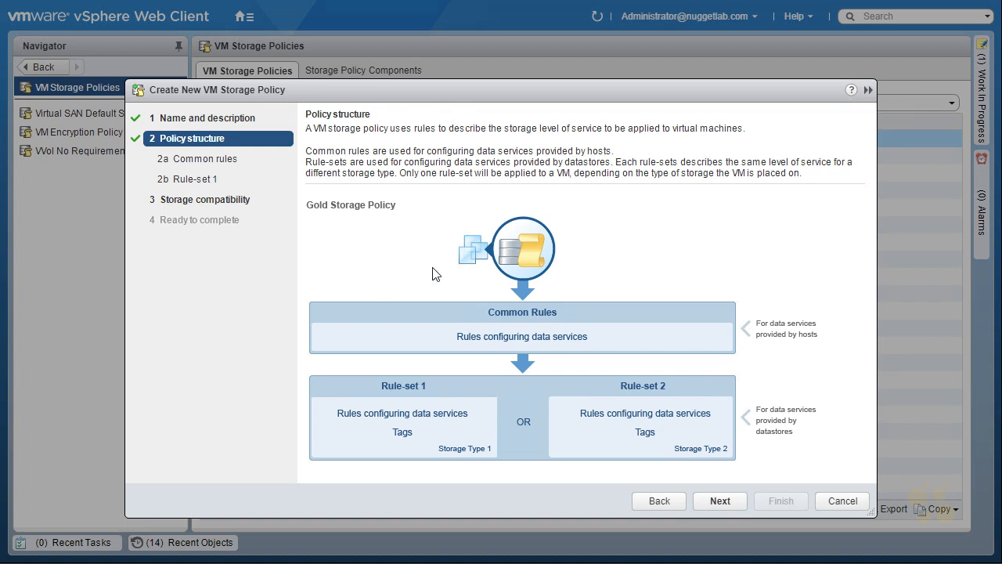
{"action": "left_click", "coordinate": [719, 502]}
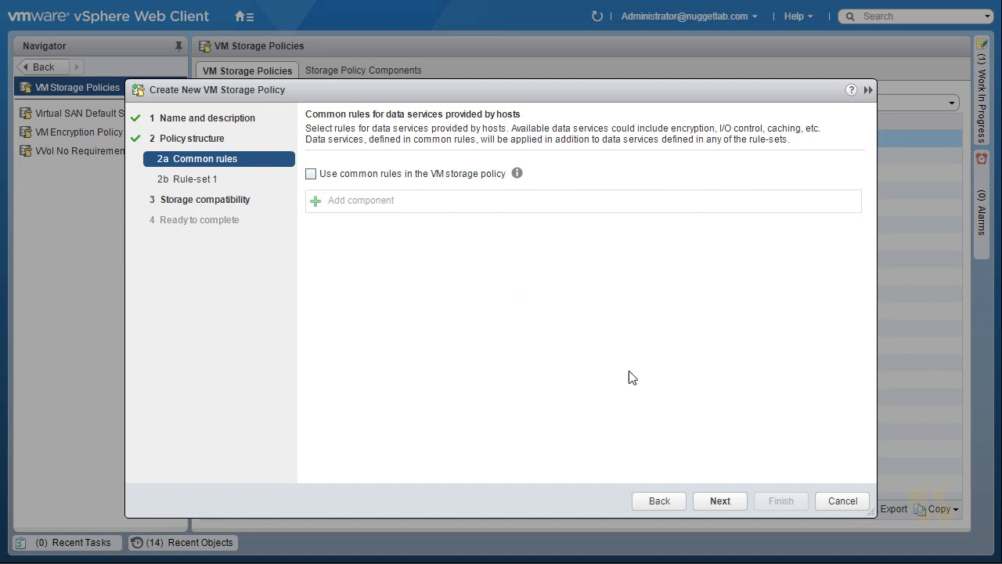
Step: Leave common rules unused and set the storage type of Rule-set 1 to Tag based placement
{"action": "left_click", "coordinate": [720, 501]}
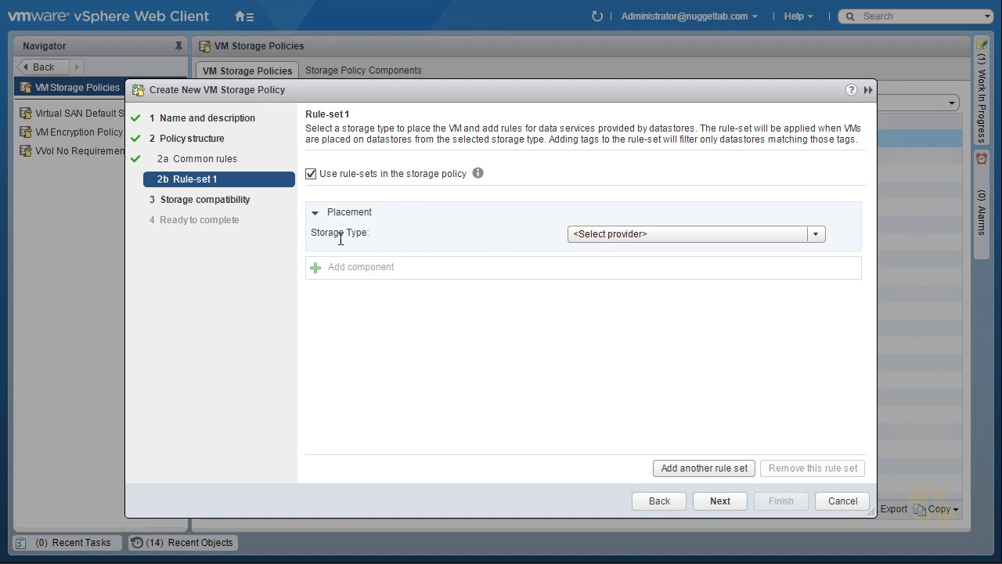
{"action": "left_click", "coordinate": [764, 235]}
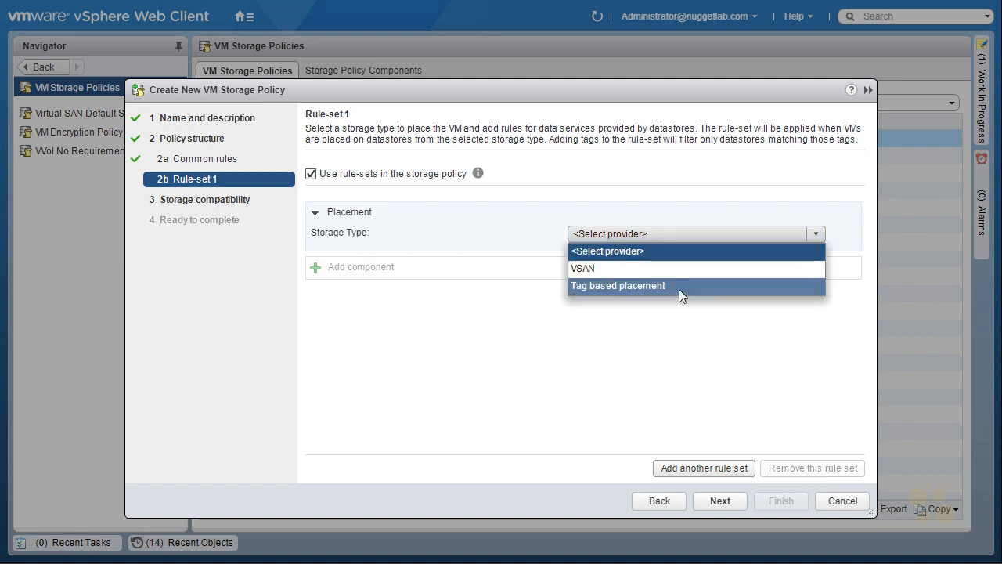
{"action": "left_click", "coordinate": [671, 286]}
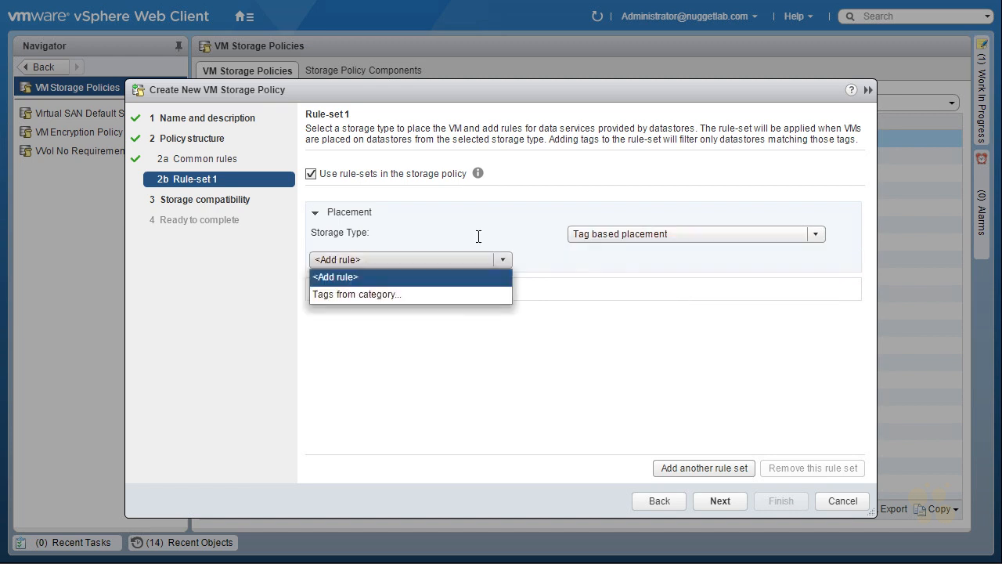
Step: Add a placement rule for datastores tagged with any one of the West Coast Datastores Category tags, selecting West Coast Tag
{"action": "left_click", "coordinate": [397, 293]}
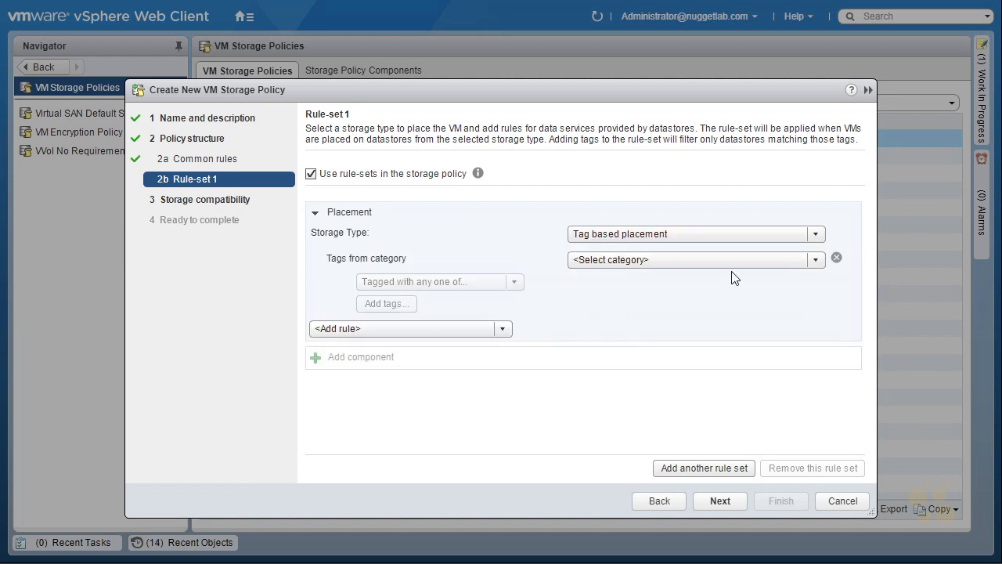
{"action": "left_click", "coordinate": [815, 261]}
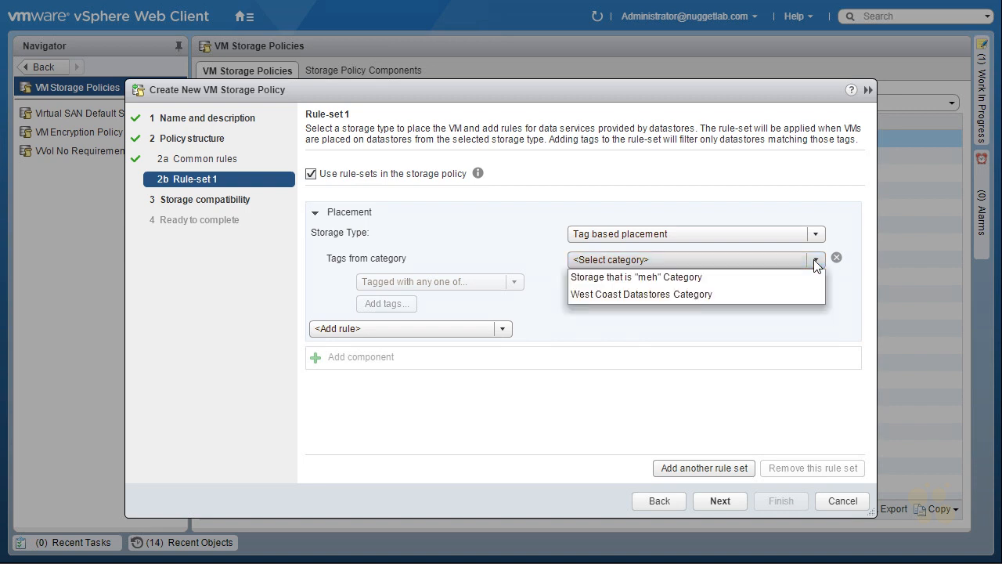
{"action": "left_click", "coordinate": [648, 296]}
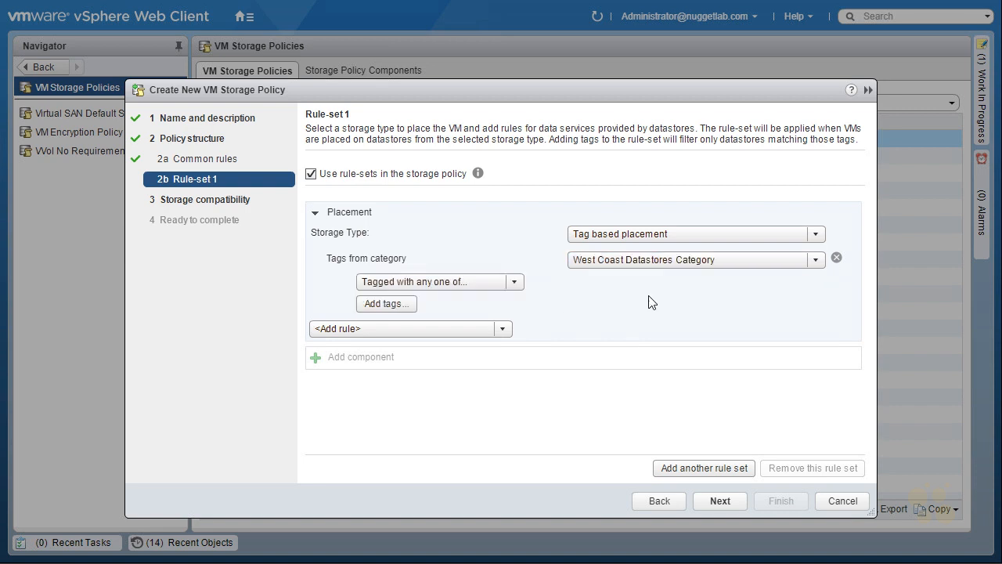
{"action": "left_click", "coordinate": [515, 283]}
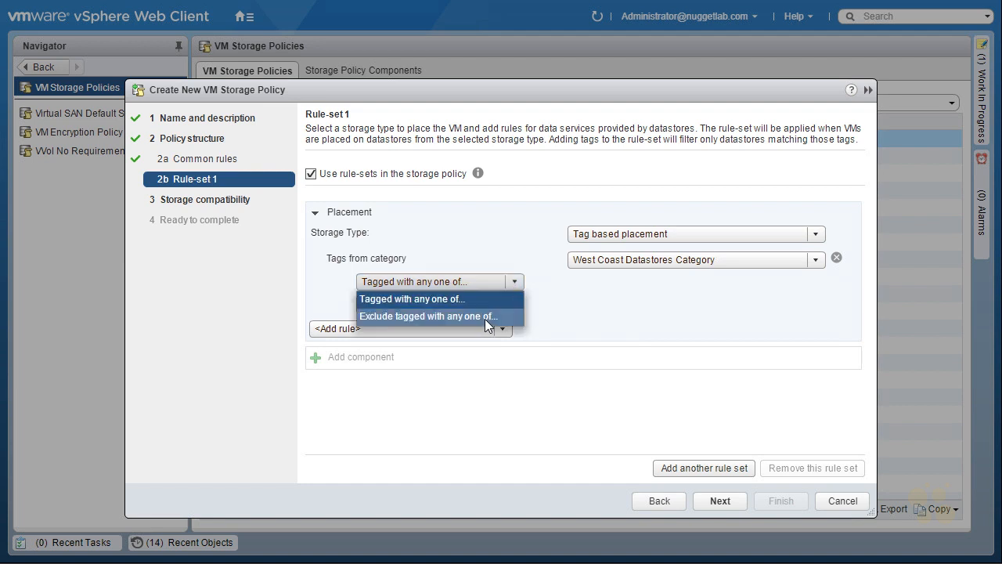
{"action": "left_click", "coordinate": [483, 298]}
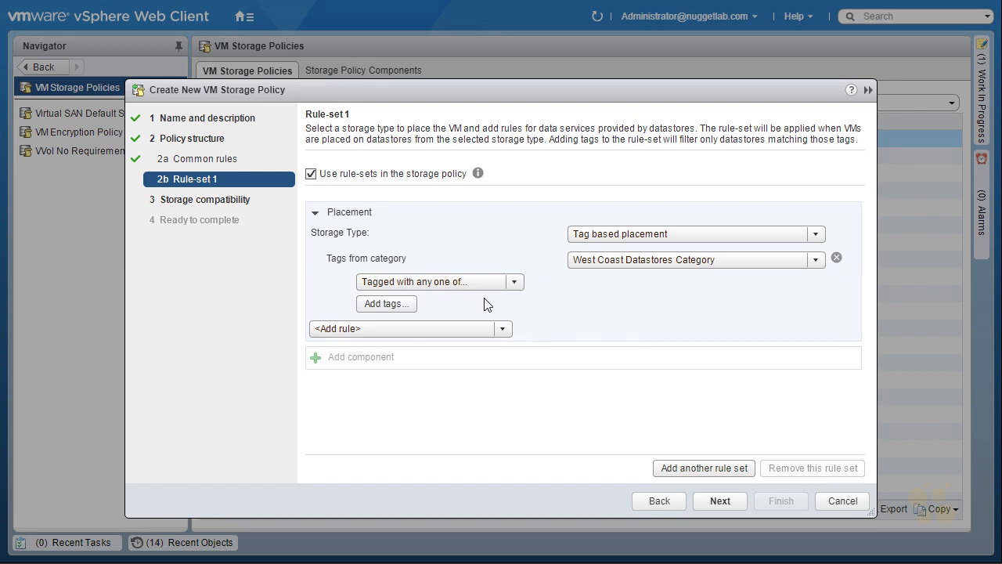
{"action": "left_click", "coordinate": [401, 304]}
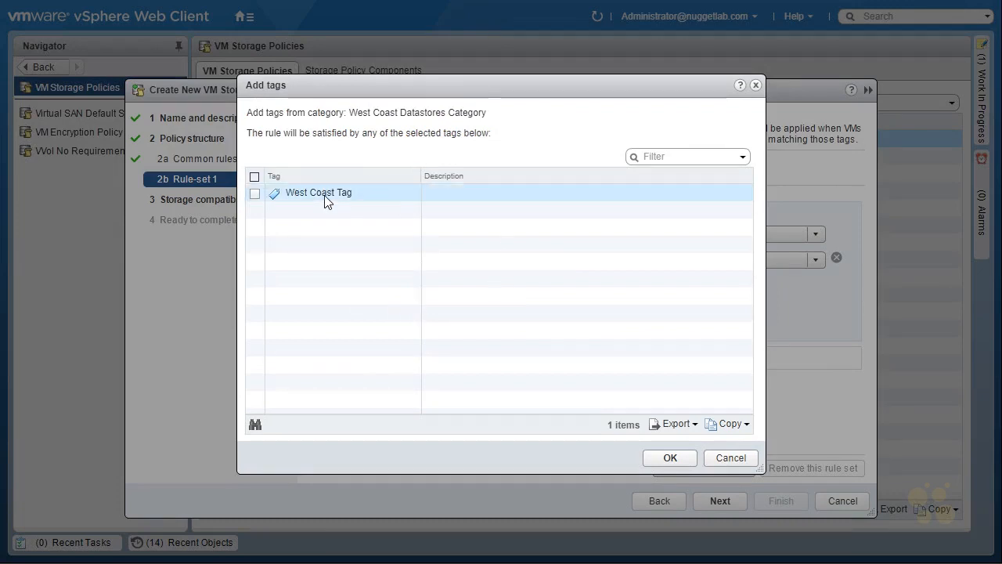
{"action": "left_click", "coordinate": [255, 193]}
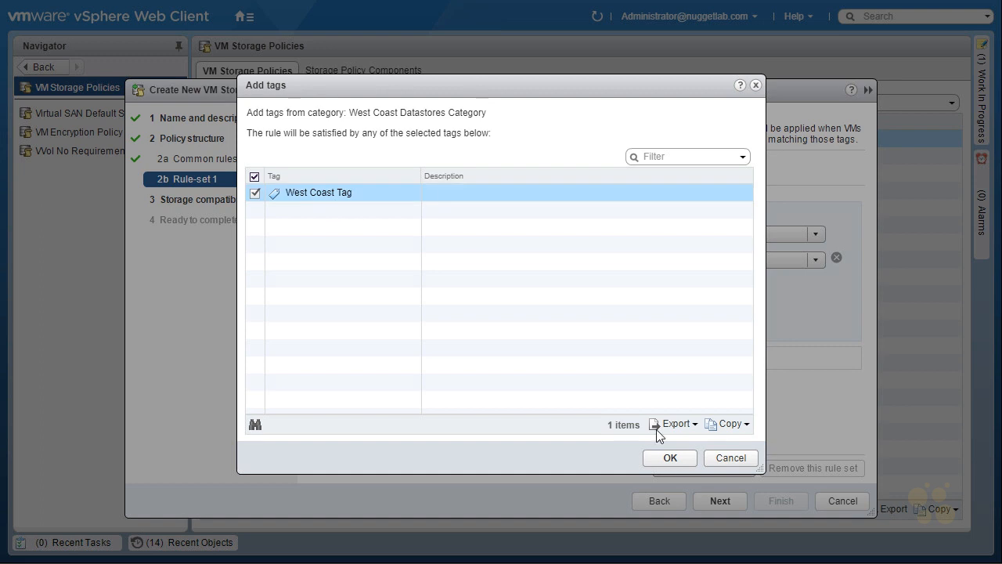
{"action": "left_click", "coordinate": [671, 457]}
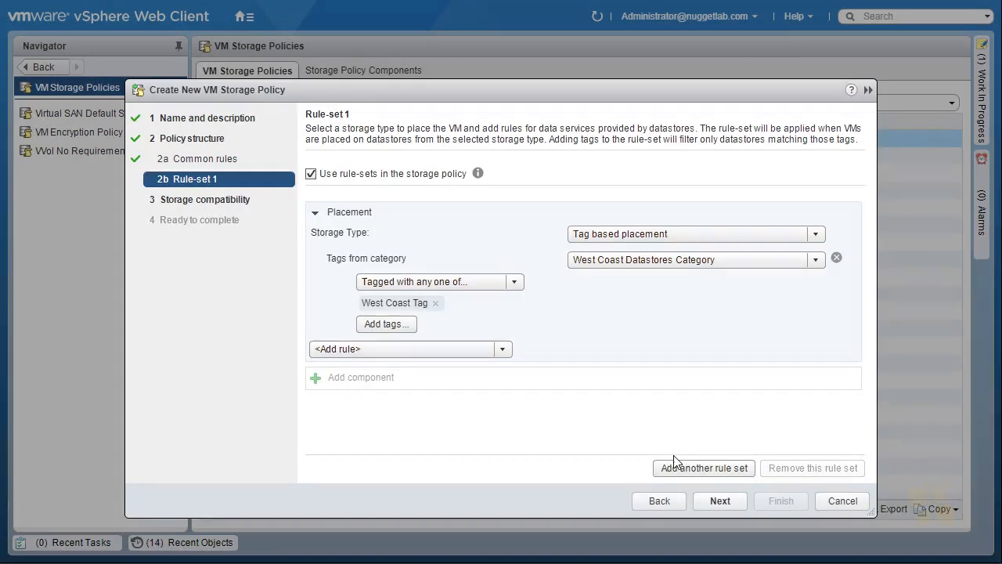
Step: Review compatible storage, including the DatastoreCluster members, and incompatible storage, and finish creating the West coast storage policy
{"action": "left_click", "coordinate": [717, 504]}
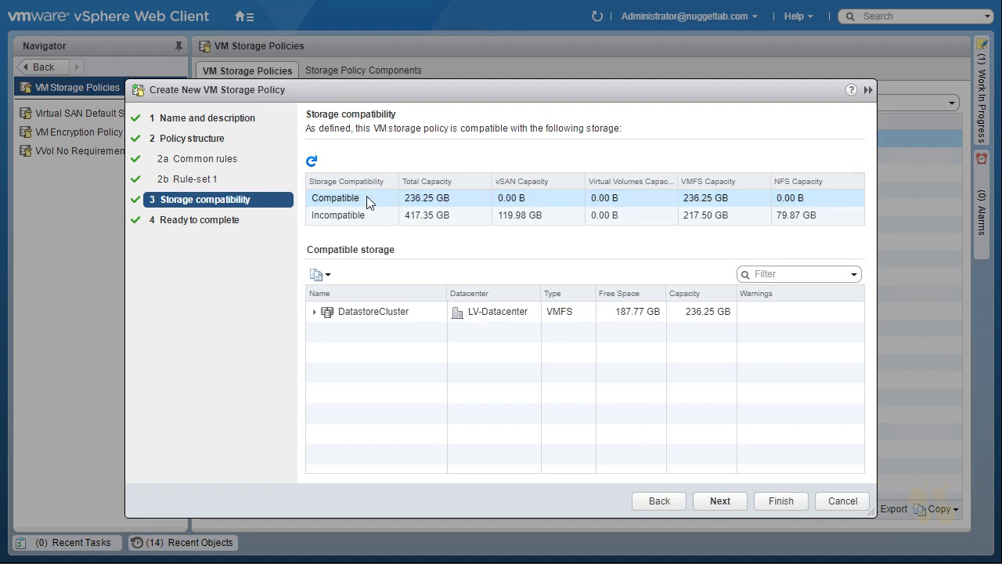
{"action": "left_click", "coordinate": [314, 312]}
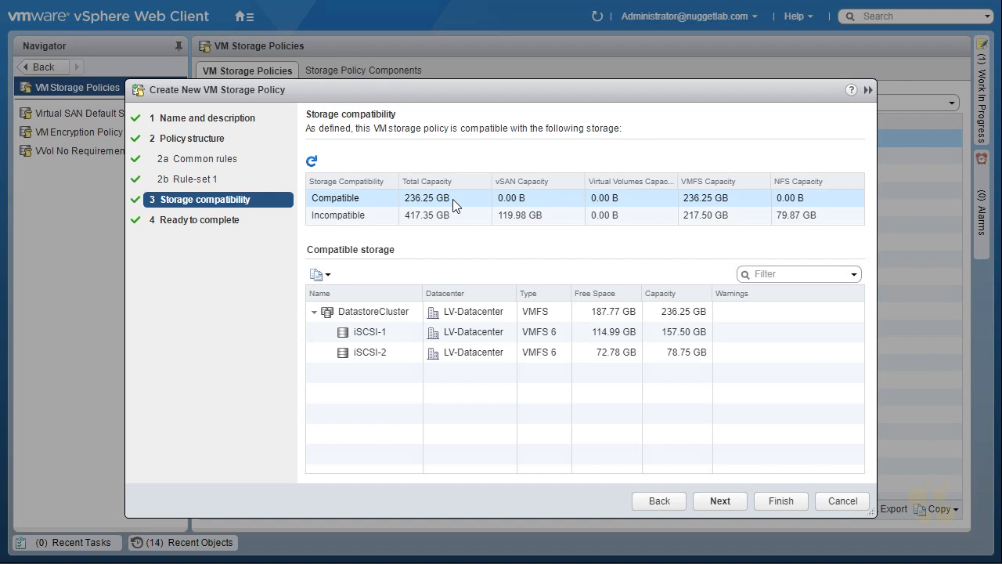
{"action": "left_click", "coordinate": [363, 219]}
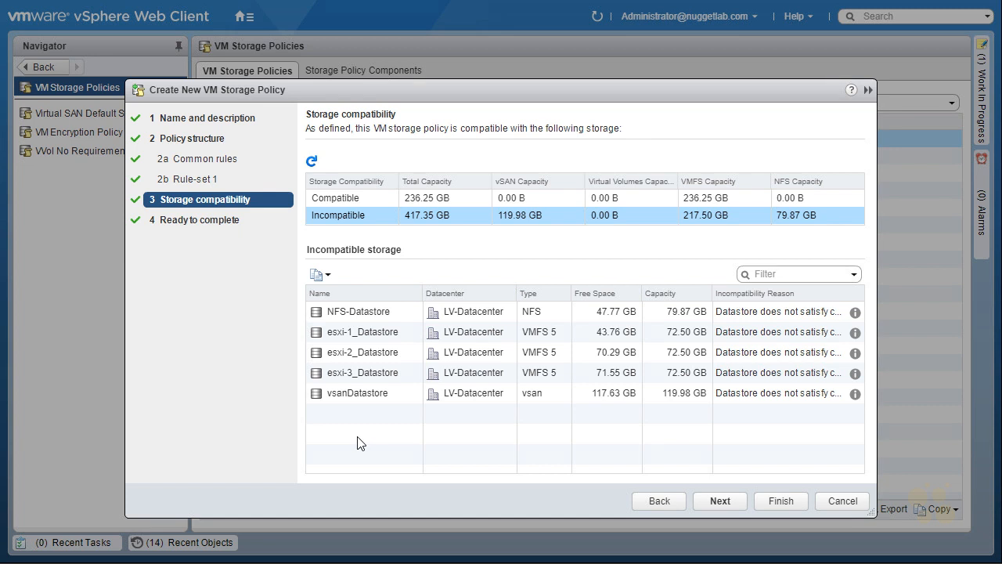
{"action": "left_click", "coordinate": [733, 500]}
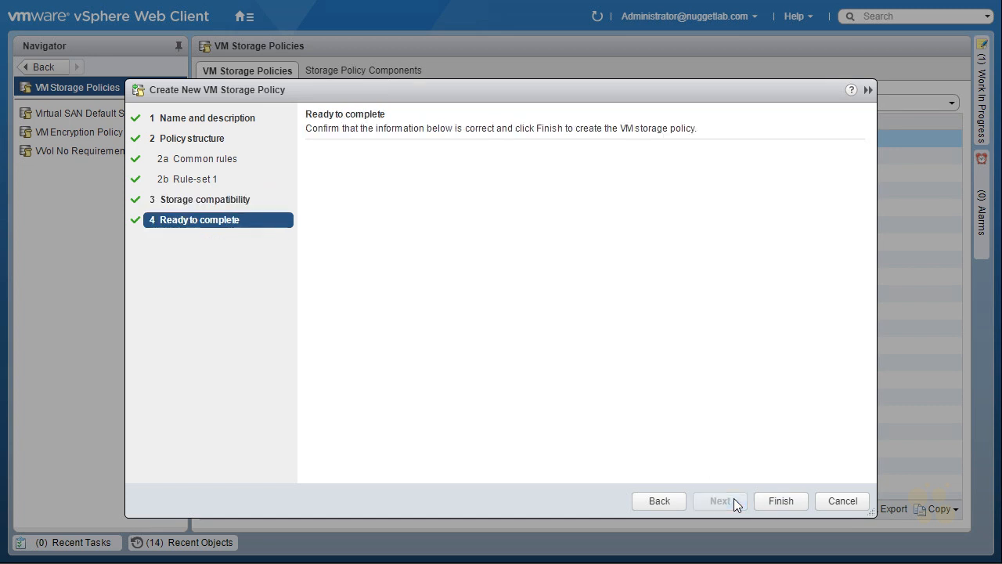
{"action": "left_click", "coordinate": [783, 500]}
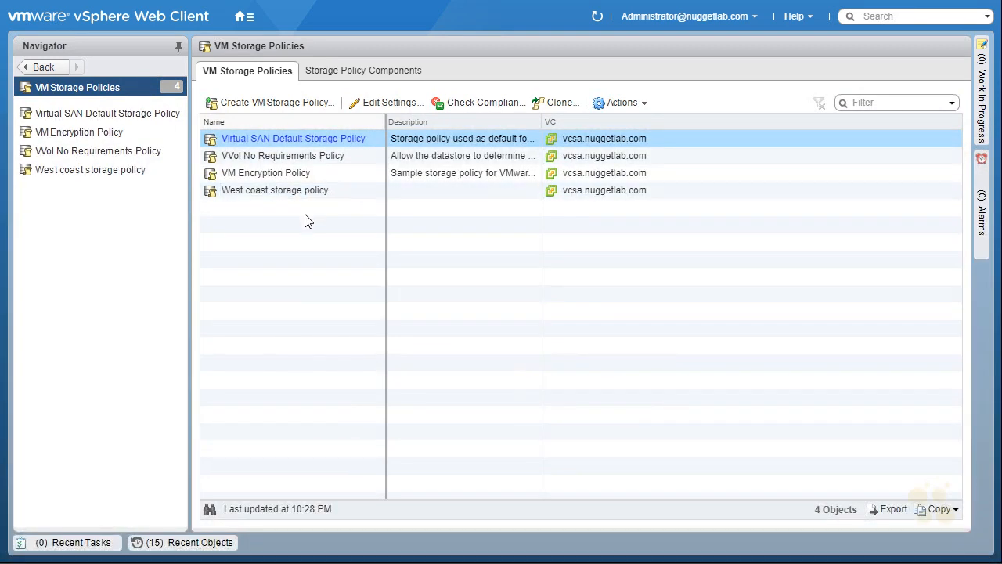
Step: Start a new VM storage policy named "Meh storage policy" and proceed to Rule-set 1 without using common rules
{"action": "left_click", "coordinate": [298, 104]}
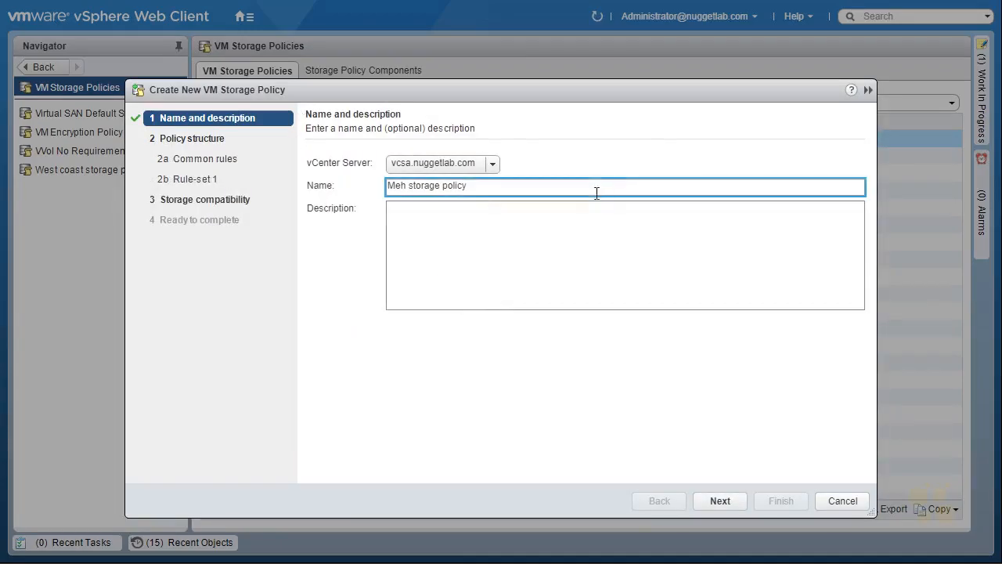
{"action": "left_click", "coordinate": [719, 501]}
{"action": "left_click", "coordinate": [719, 502]}
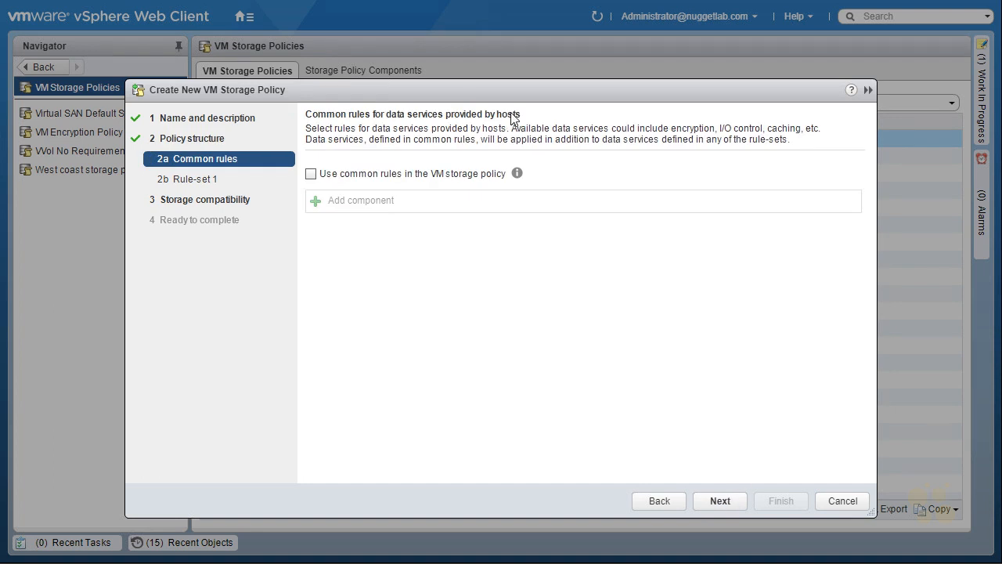
{"action": "left_click", "coordinate": [722, 499]}
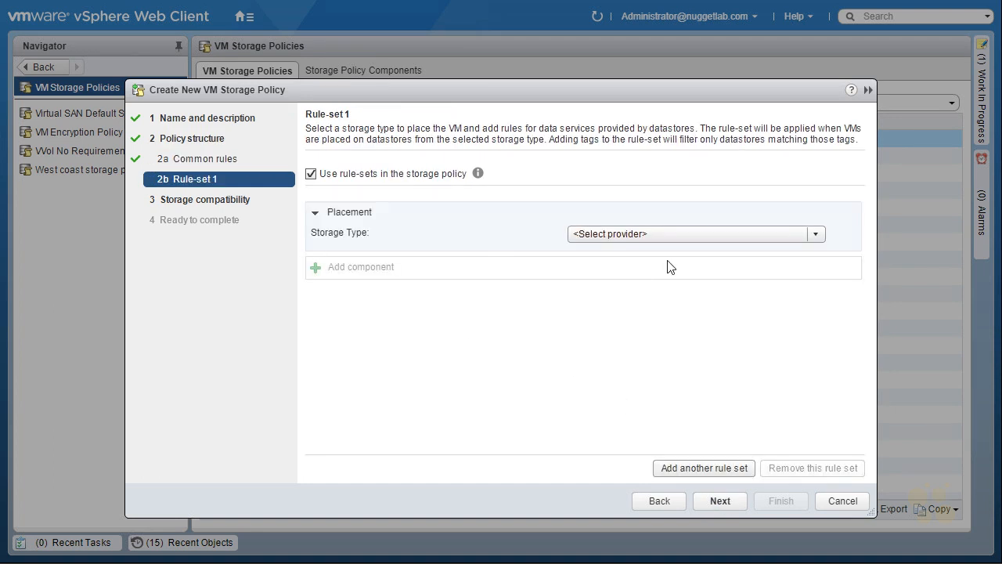
Step: Set Rule-set 1 to Tag based placement and add a rule requiring Bronze Tag from the Storage that is "meh" Category
{"action": "left_click", "coordinate": [635, 233]}
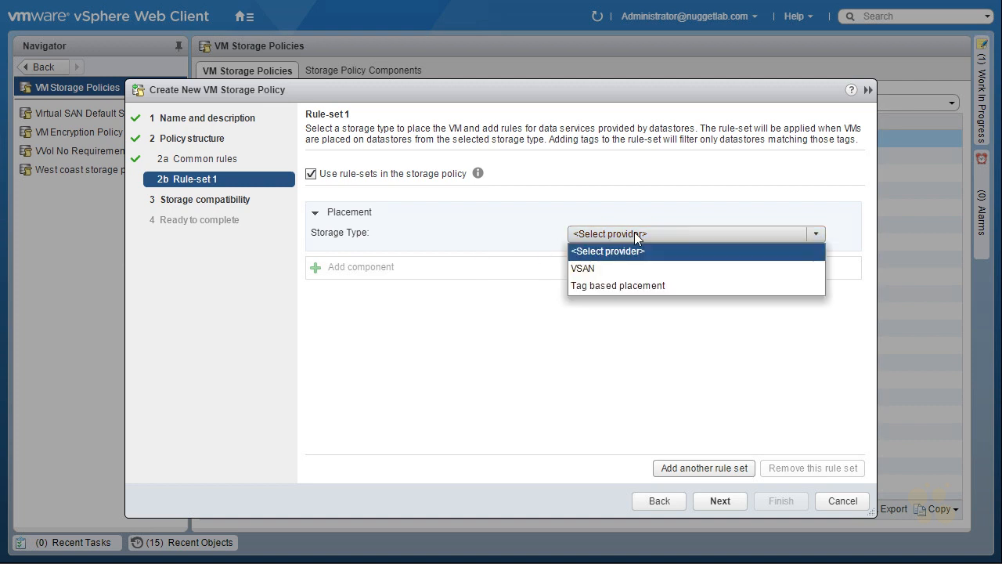
{"action": "left_click", "coordinate": [618, 285]}
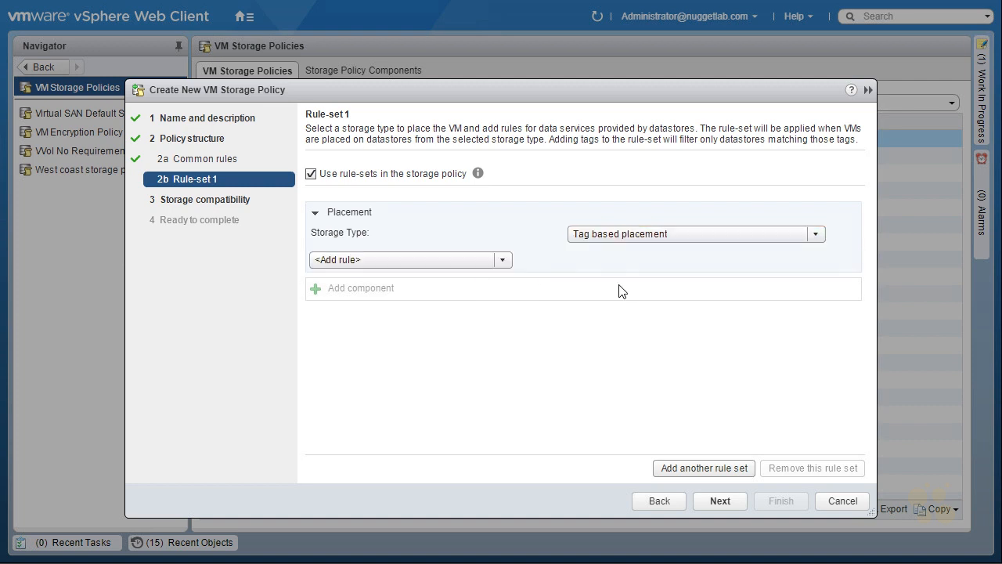
{"action": "left_click", "coordinate": [503, 261]}
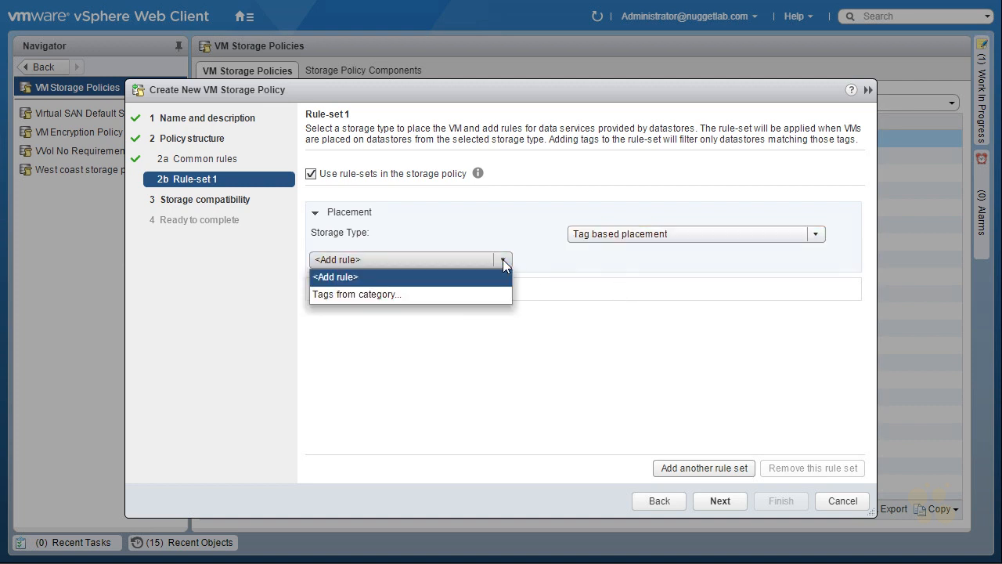
{"action": "left_click", "coordinate": [422, 293]}
{"action": "left_click", "coordinate": [817, 261]}
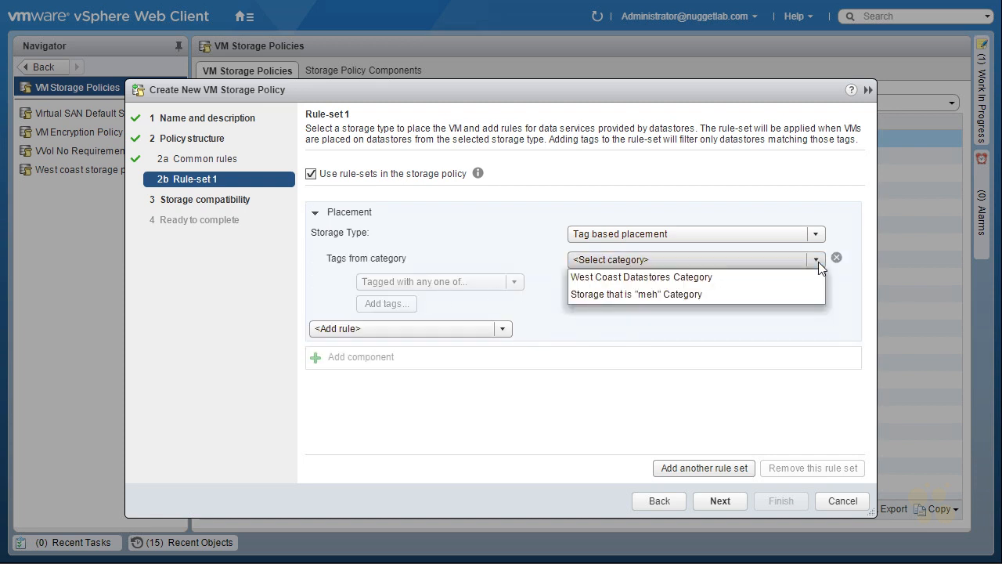
{"action": "left_click", "coordinate": [694, 294]}
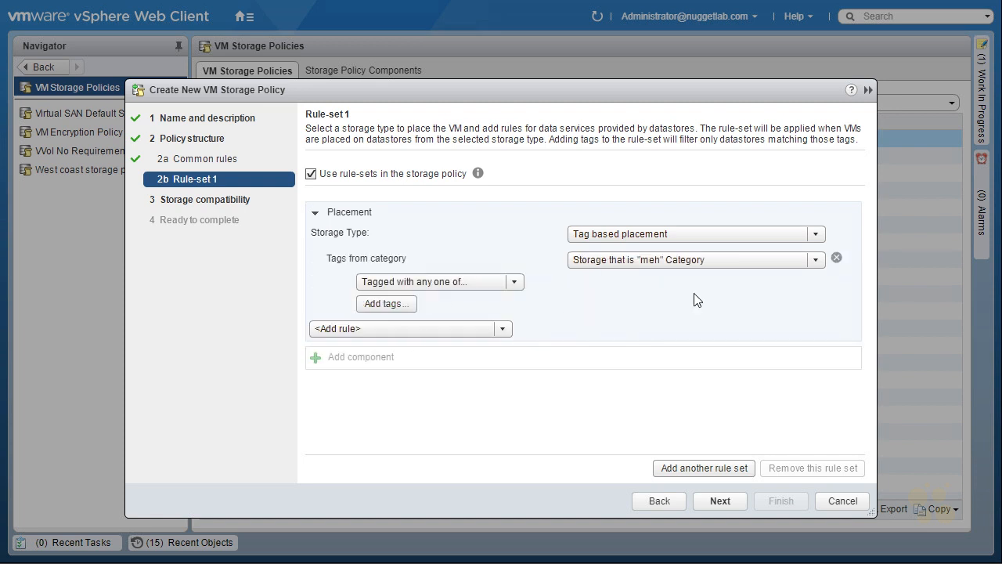
{"action": "left_click", "coordinate": [407, 308]}
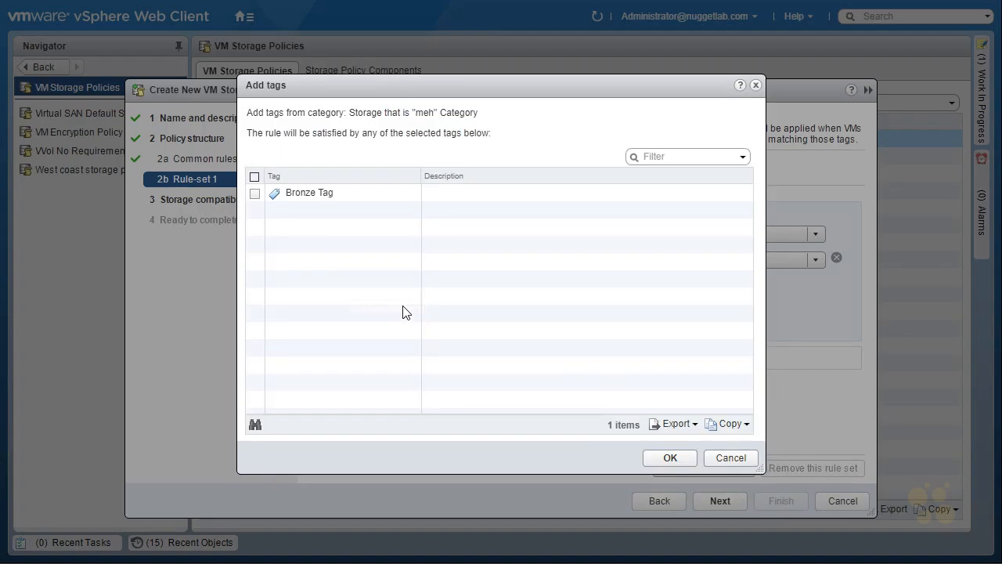
{"action": "left_click", "coordinate": [256, 193]}
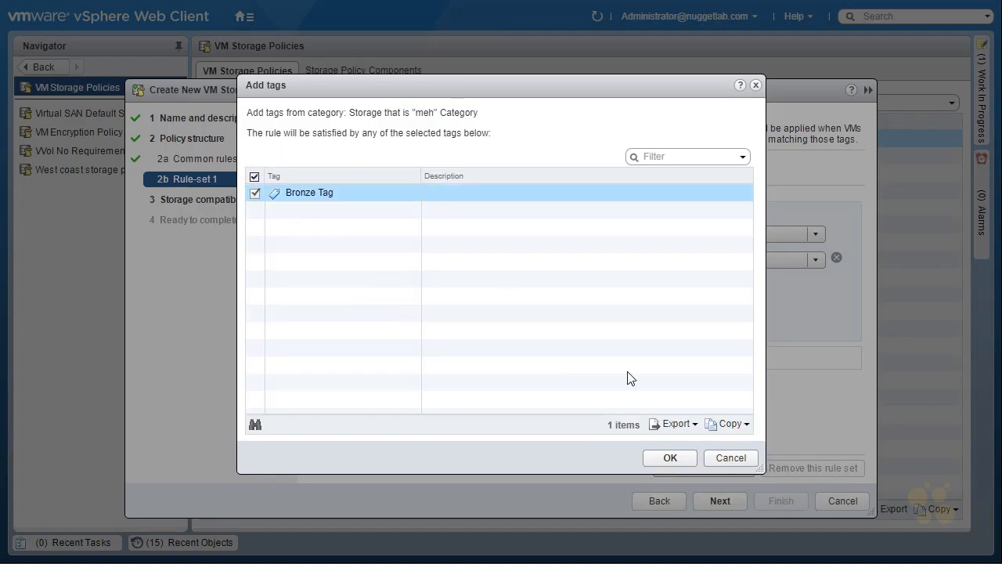
{"action": "left_click", "coordinate": [669, 458]}
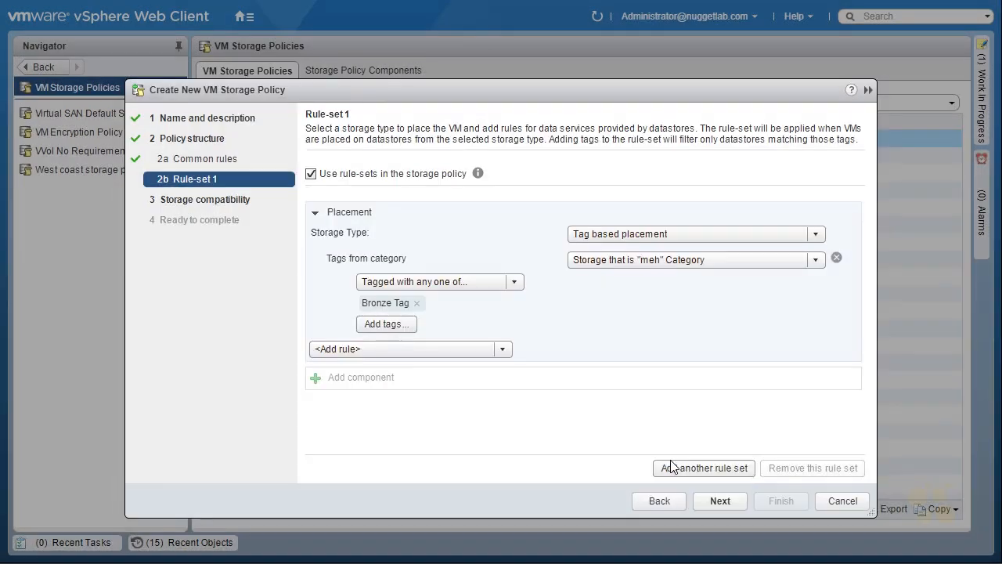
Step: Review the compatible and incompatible storage for the Meh storage policy and finish creating it
{"action": "left_click", "coordinate": [718, 500]}
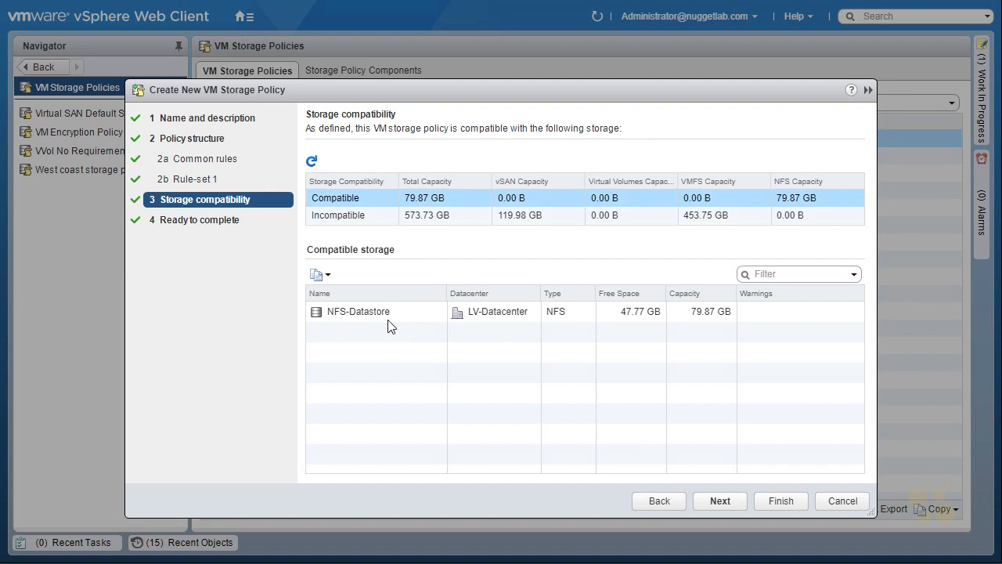
{"action": "left_click", "coordinate": [377, 215]}
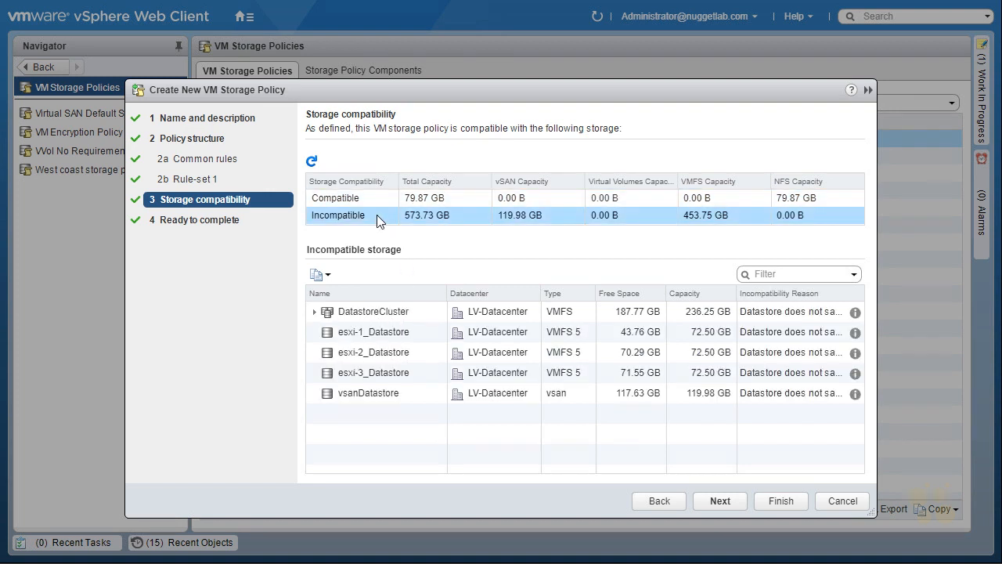
{"action": "left_click", "coordinate": [720, 501]}
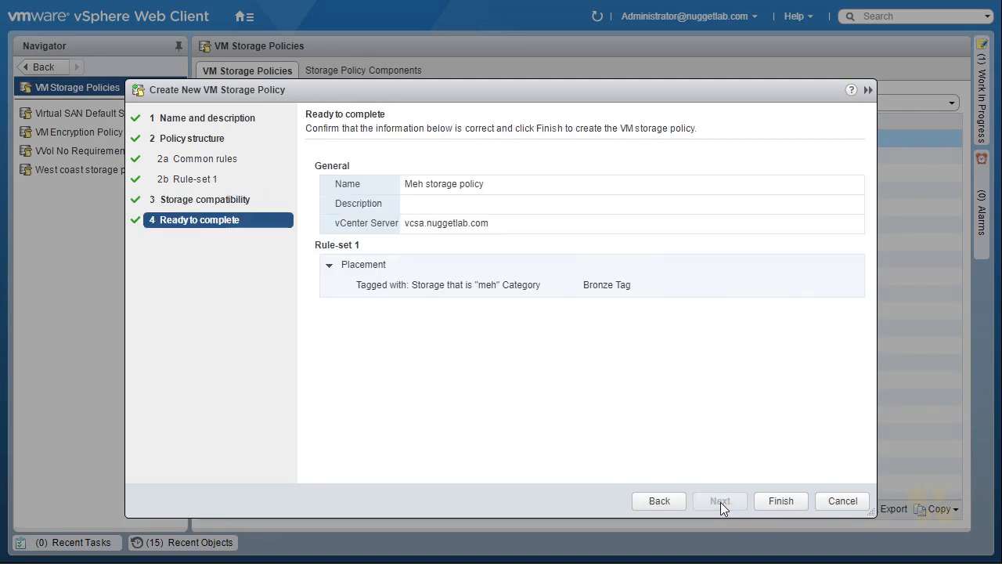
{"action": "left_click", "coordinate": [780, 502]}
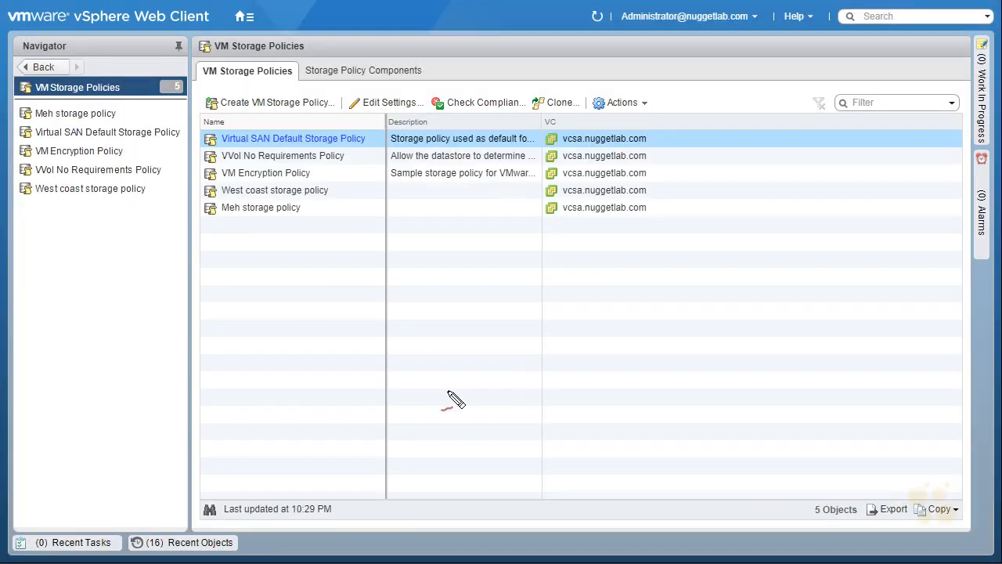
{"action": "left_click_drag", "start_coordinate": [381, 211], "coordinate": [369, 141]}
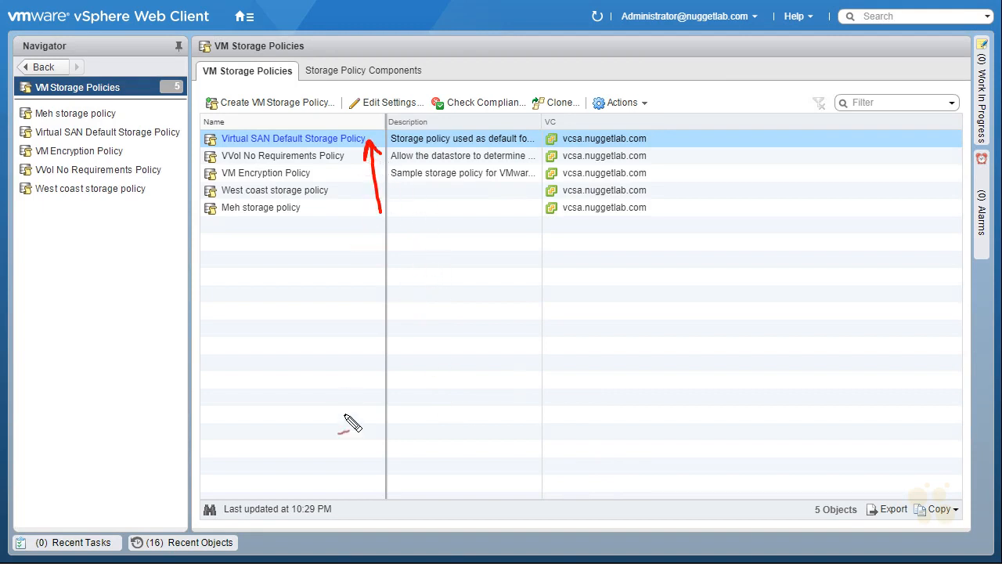
{"action": "mouse_move", "coordinate": [350, 238]}
{"action": "left_mouse_down"}
{"action": "mouse_move", "coordinate": [332, 188]}
{"action": "mouse_move", "coordinate": [346, 205]}
{"action": "left_mouse_up"}
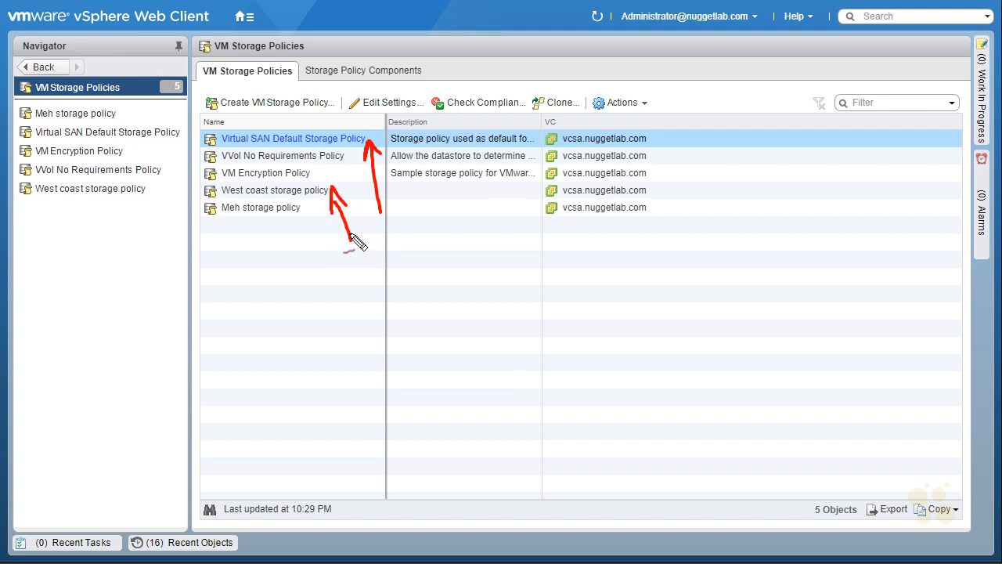
{"action": "left_click_drag", "start_coordinate": [265, 266], "coordinate": [276, 241]}
{"action": "left_click_drag", "start_coordinate": [226, 220], "coordinate": [292, 223]}
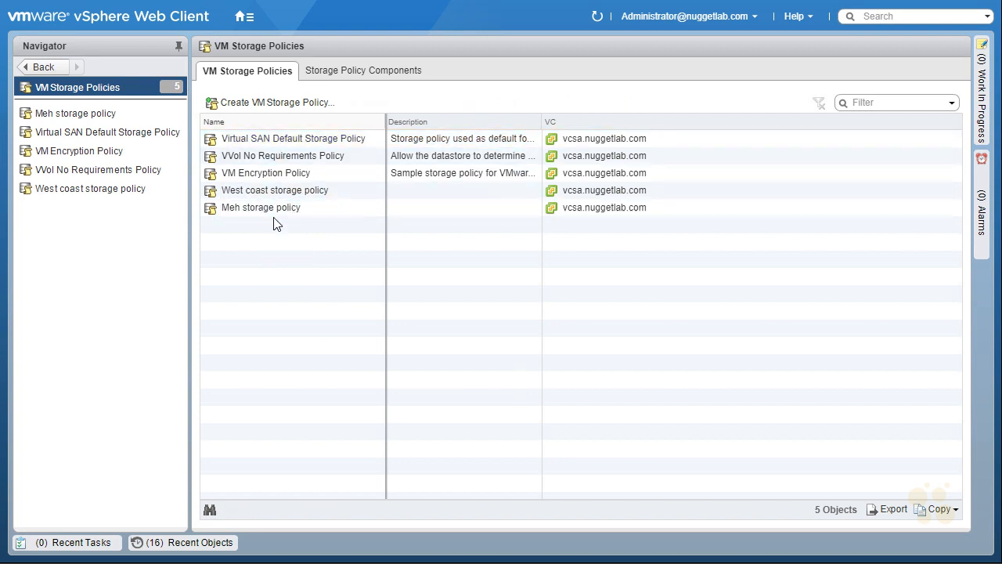
Step: Go to the VMs and Templates inventory from the home page and display the summary of Small VM
{"action": "left_click", "coordinate": [243, 17]}
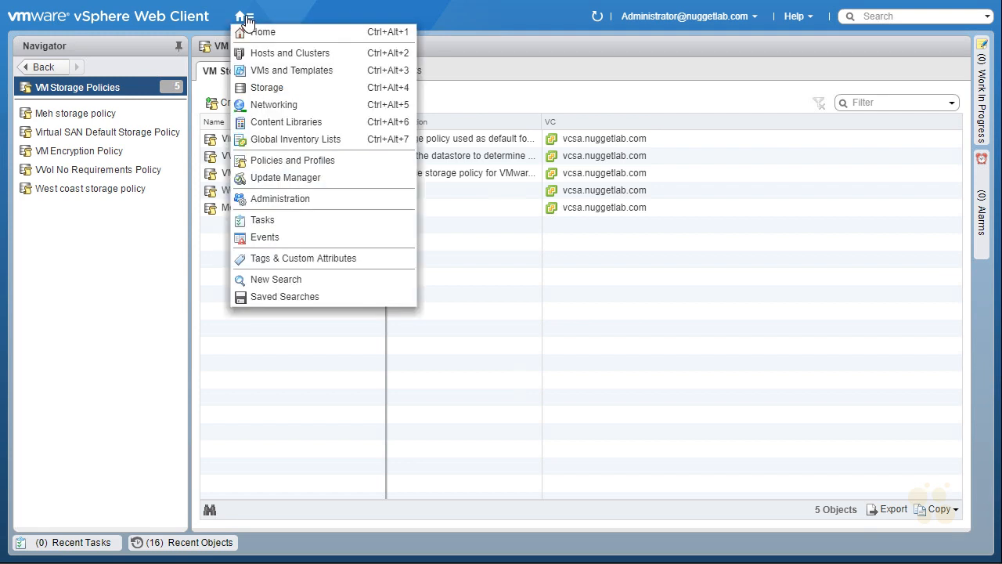
{"action": "left_click", "coordinate": [262, 32]}
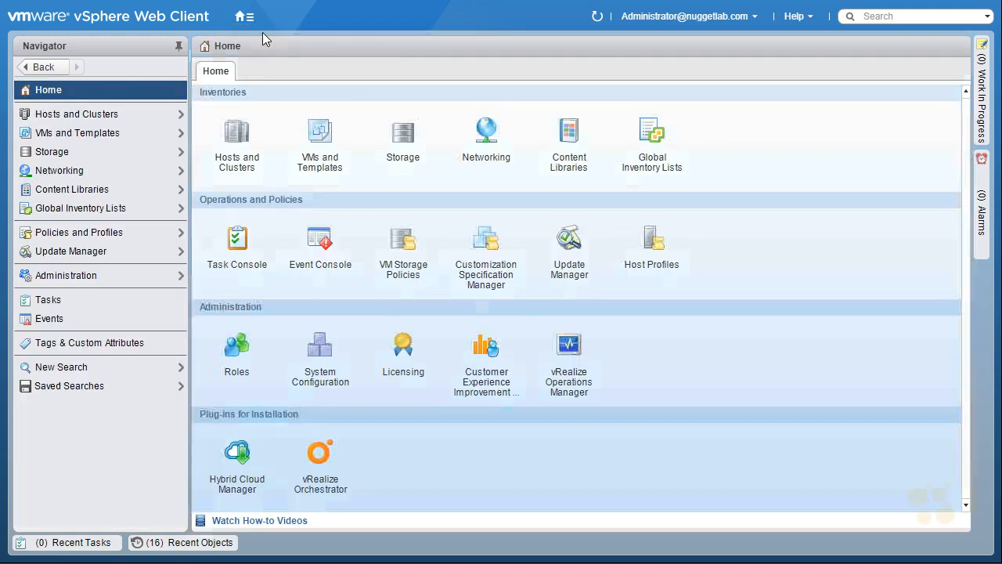
{"action": "left_click", "coordinate": [100, 133]}
{"action": "left_click", "coordinate": [114, 199]}
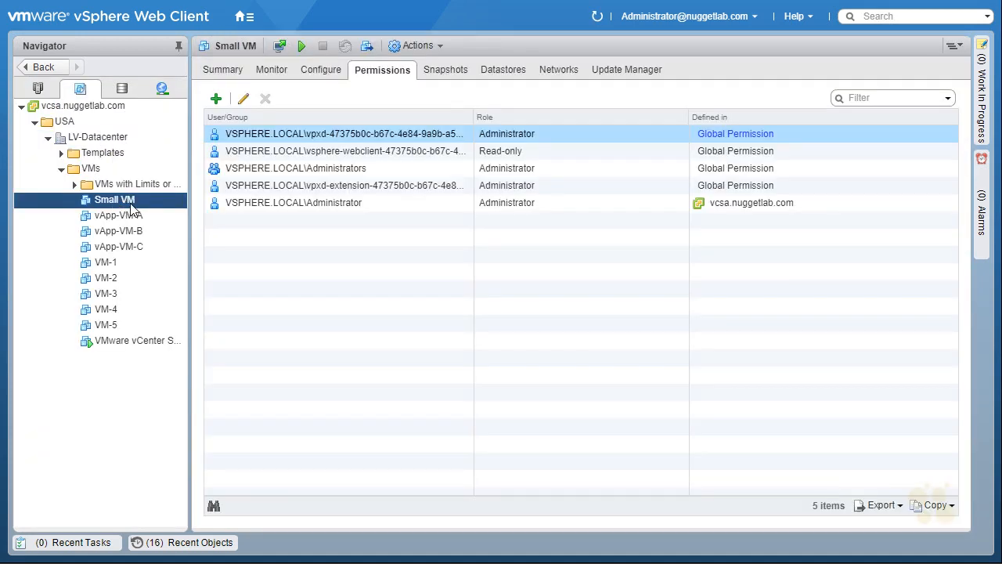
{"action": "left_click", "coordinate": [225, 70]}
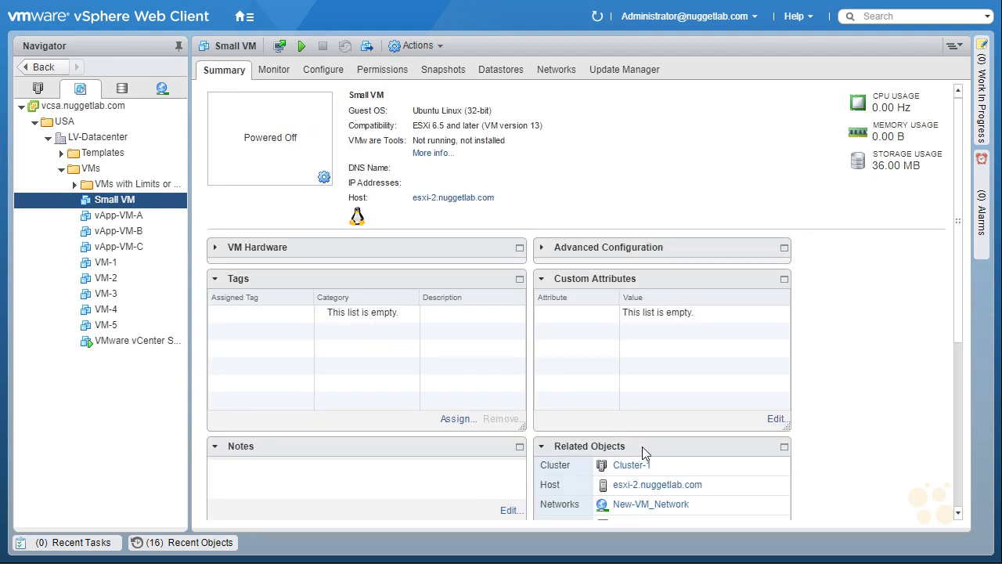
Step: Move the Related Objects portlet above Custom Attributes on the Small VM summary
{"action": "left_click_drag", "start_coordinate": [646, 446], "coordinate": [622, 392]}
{"action": "left_click_drag", "start_coordinate": [577, 337], "coordinate": [638, 258]}
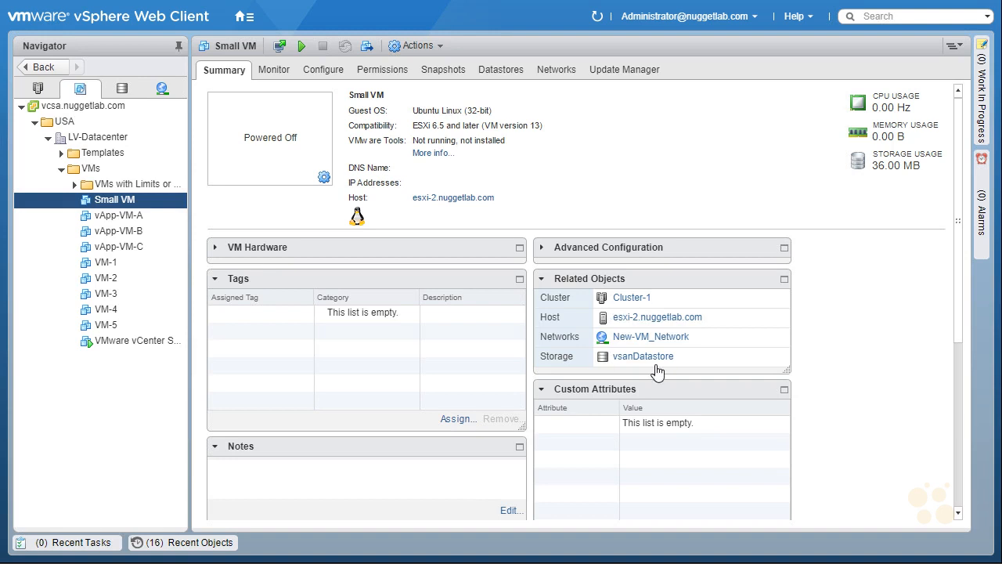
Step: Edit Small VM's settings to assign the West coast storage policy to Hard disk 1
{"action": "right_click", "coordinate": [142, 199]}
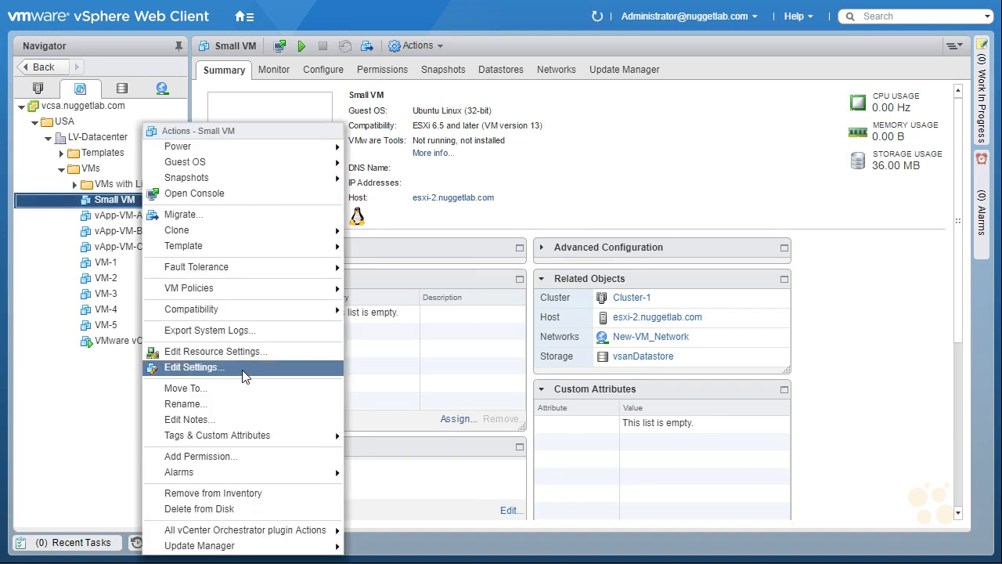
{"action": "left_click", "coordinate": [195, 368]}
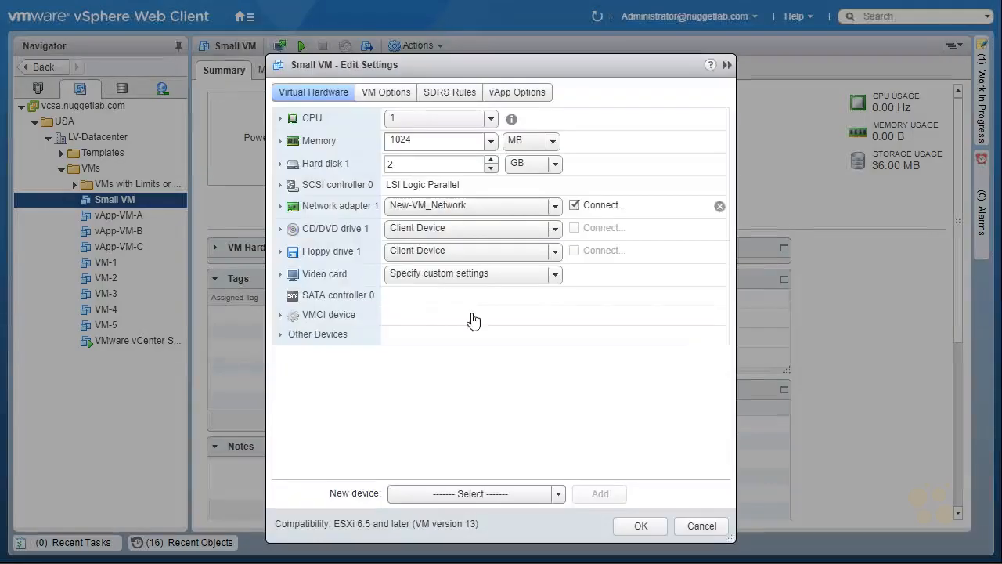
{"action": "left_click", "coordinate": [279, 164]}
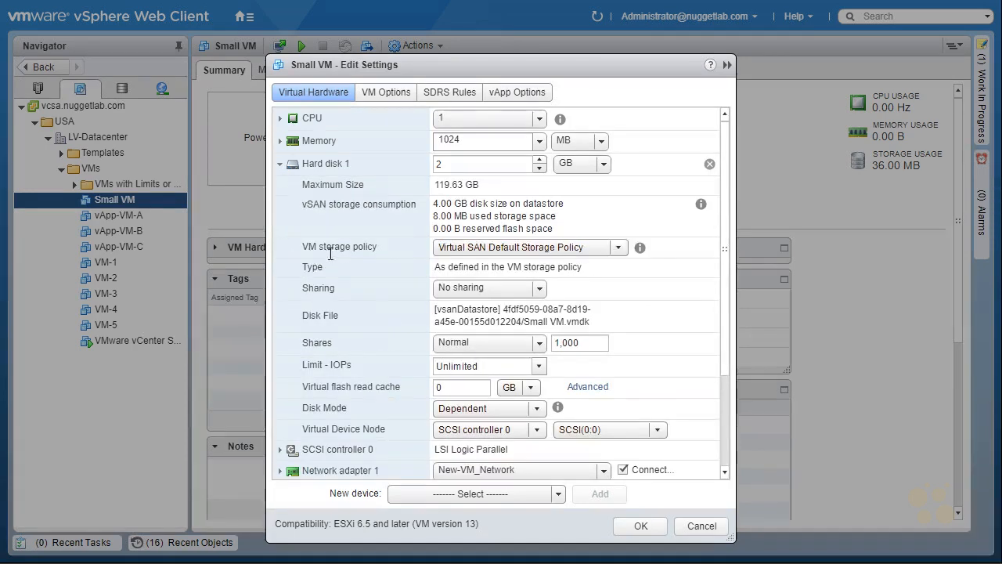
{"action": "left_click", "coordinate": [619, 247]}
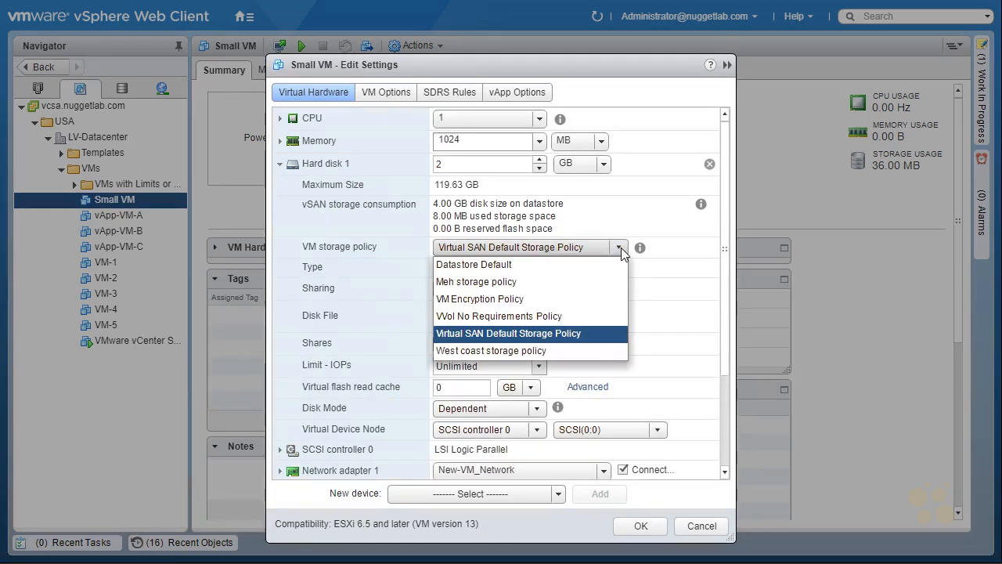
{"action": "left_click", "coordinate": [548, 349]}
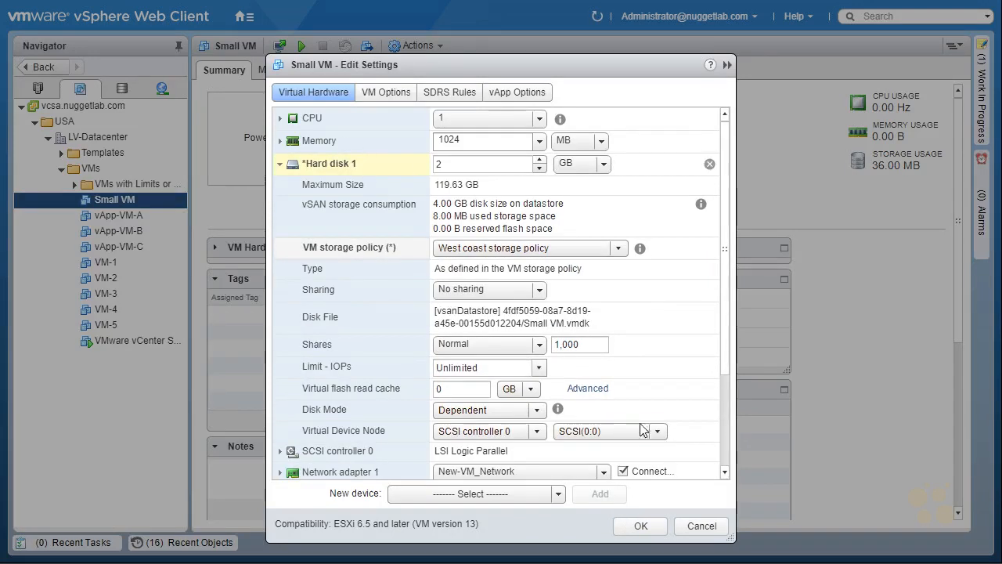
{"action": "left_click", "coordinate": [640, 526]}
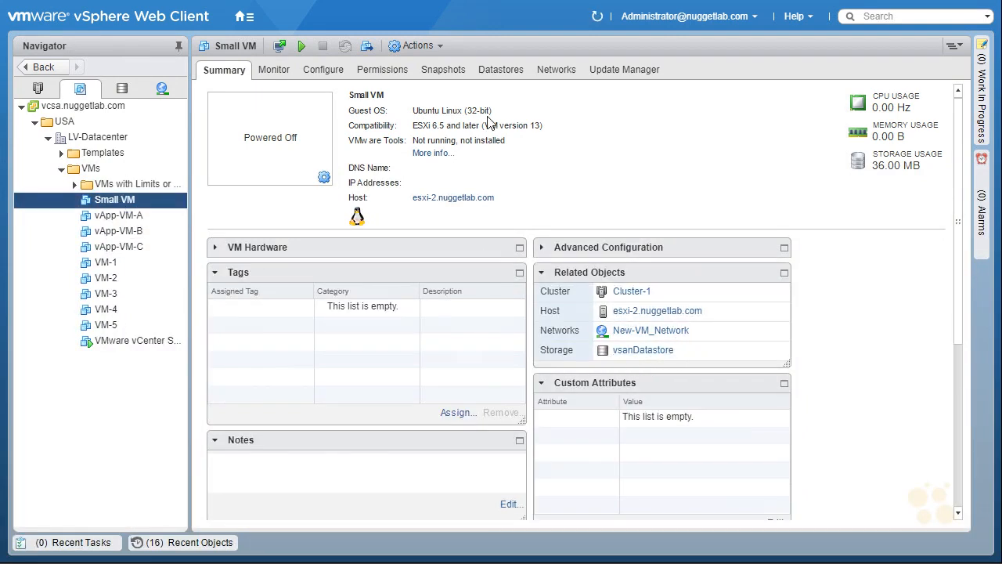
Step: Move the VM Storage Policies portlet above Tags on the Small VM summary and refresh the page
{"action": "scroll", "coordinate": [608, 235], "scroll_direction": "down", "scroll_amount": 3}
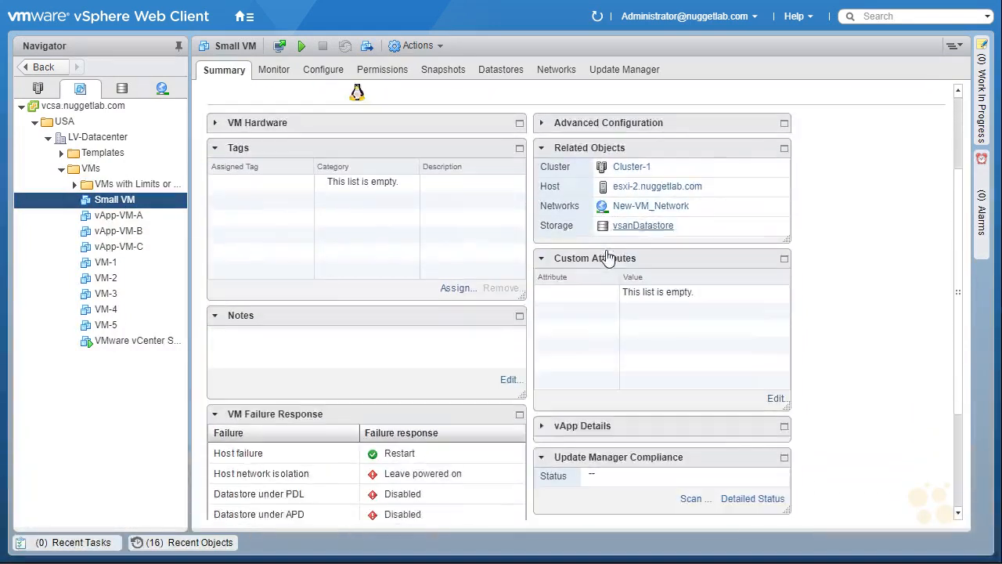
{"action": "scroll", "coordinate": [609, 259], "scroll_direction": "down", "scroll_amount": 4}
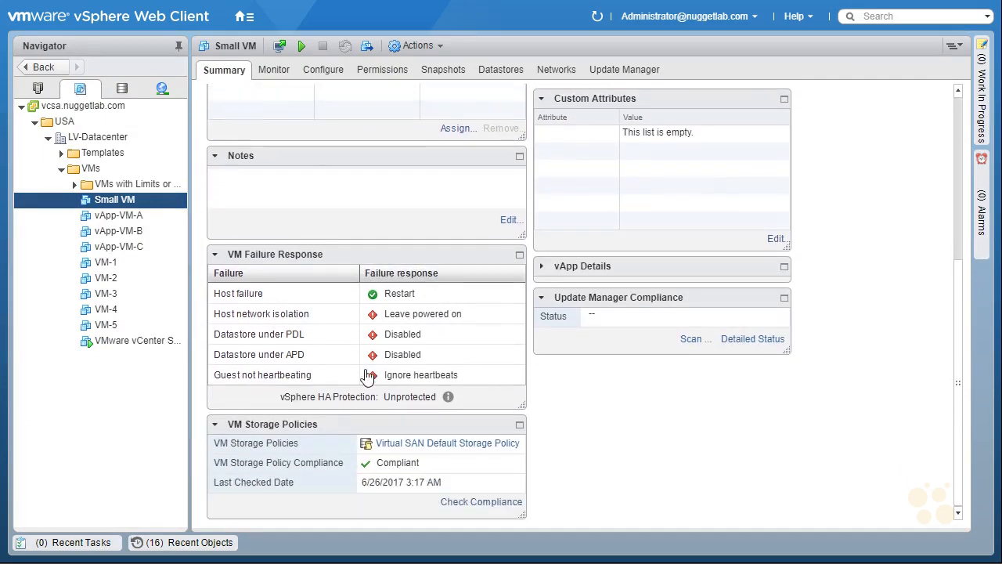
{"action": "left_click_drag", "start_coordinate": [305, 427], "coordinate": [309, 125]}
{"action": "scroll", "coordinate": [891, 278], "scroll_direction": "up", "scroll_amount": 5}
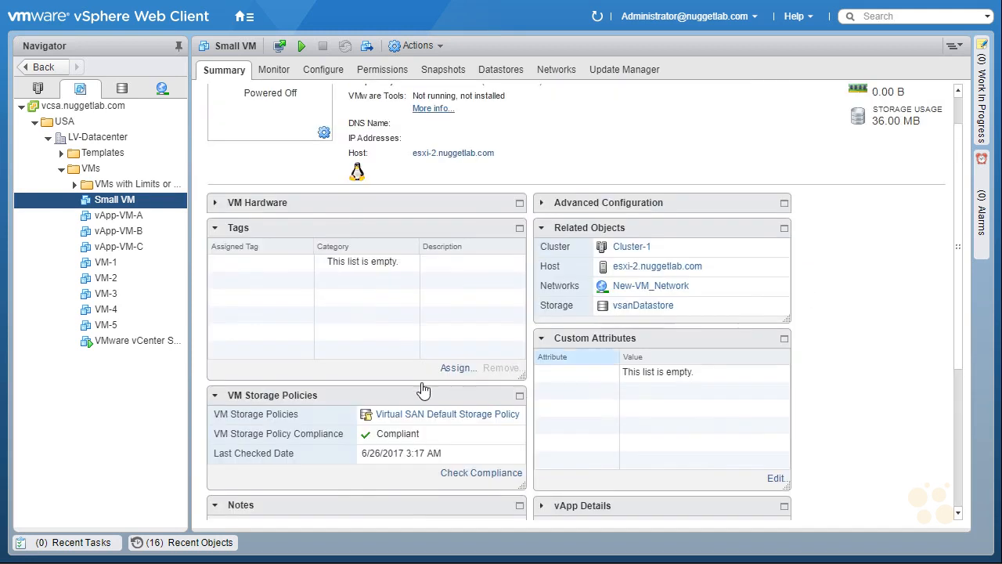
{"action": "left_click_drag", "start_coordinate": [386, 395], "coordinate": [391, 209]}
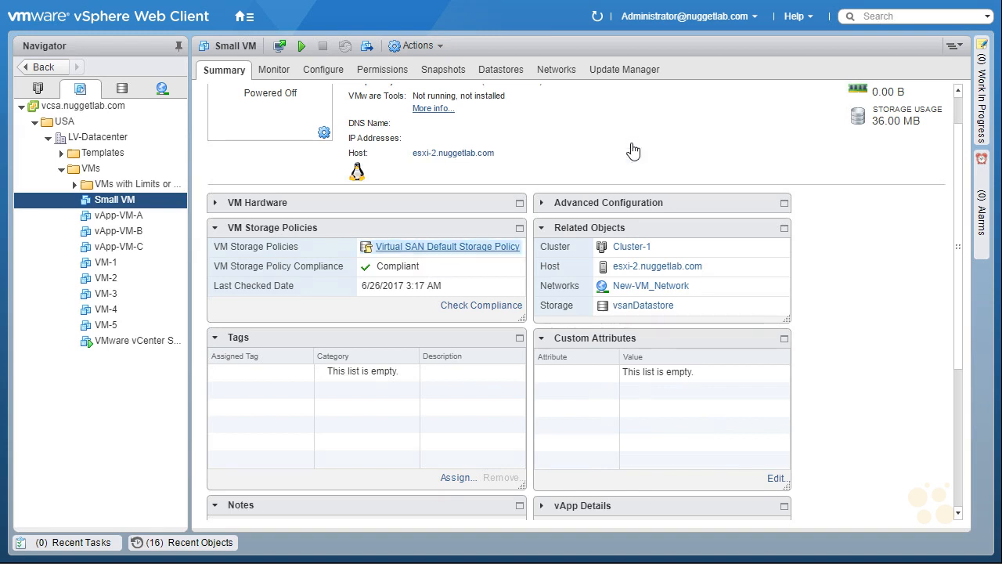
{"action": "left_click", "coordinate": [597, 14]}
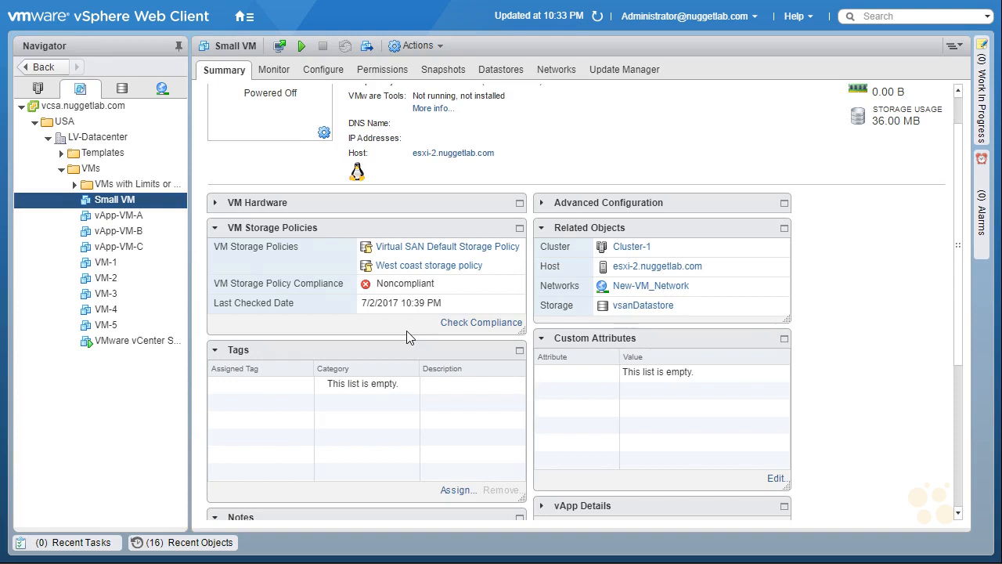
Step: Go to VM Storage Policies from the home page and check the West coast storage policy's compliance for VMs and virtual disks
{"action": "left_click", "coordinate": [242, 17]}
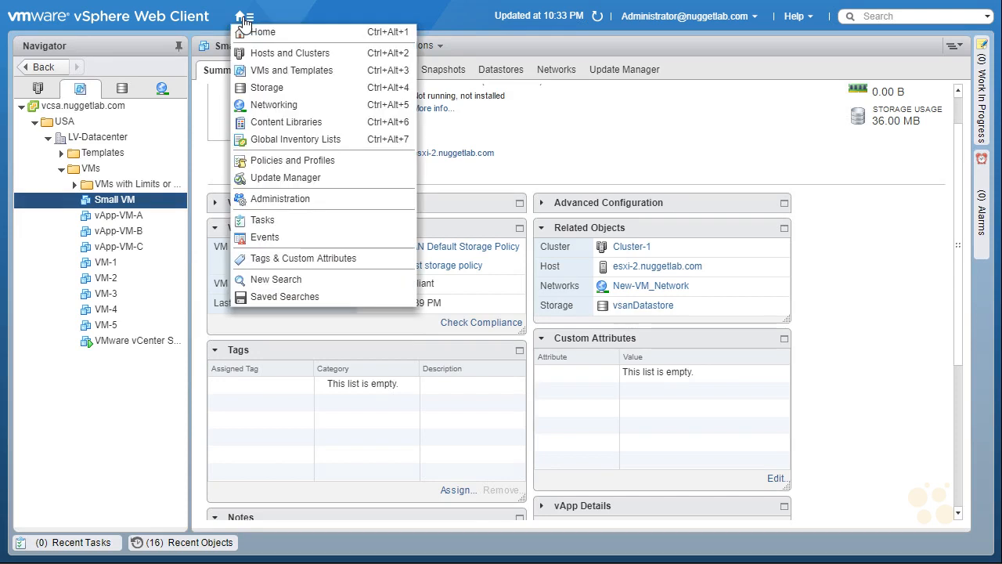
{"action": "left_click", "coordinate": [283, 33]}
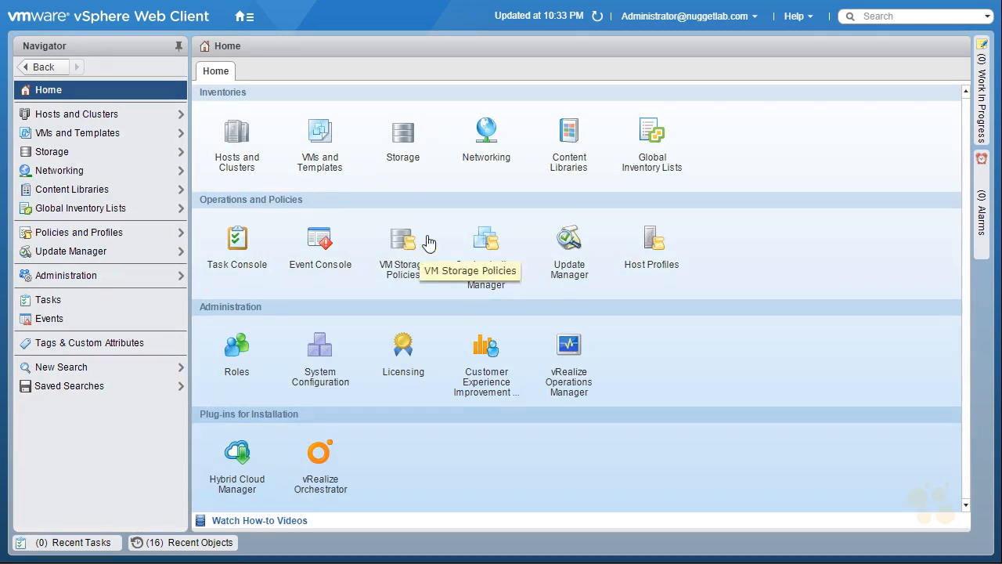
{"action": "left_click", "coordinate": [403, 249]}
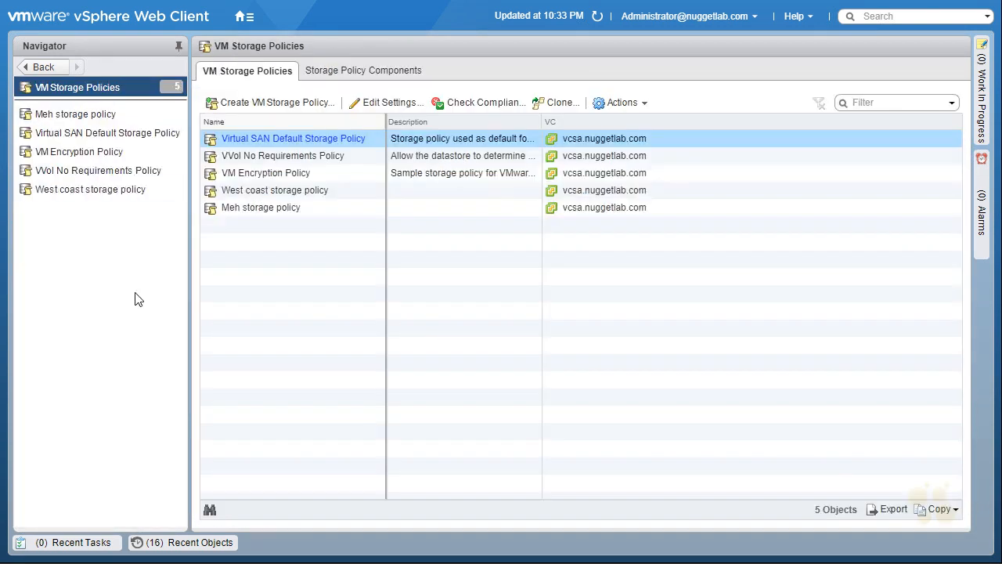
{"action": "left_click", "coordinate": [72, 196]}
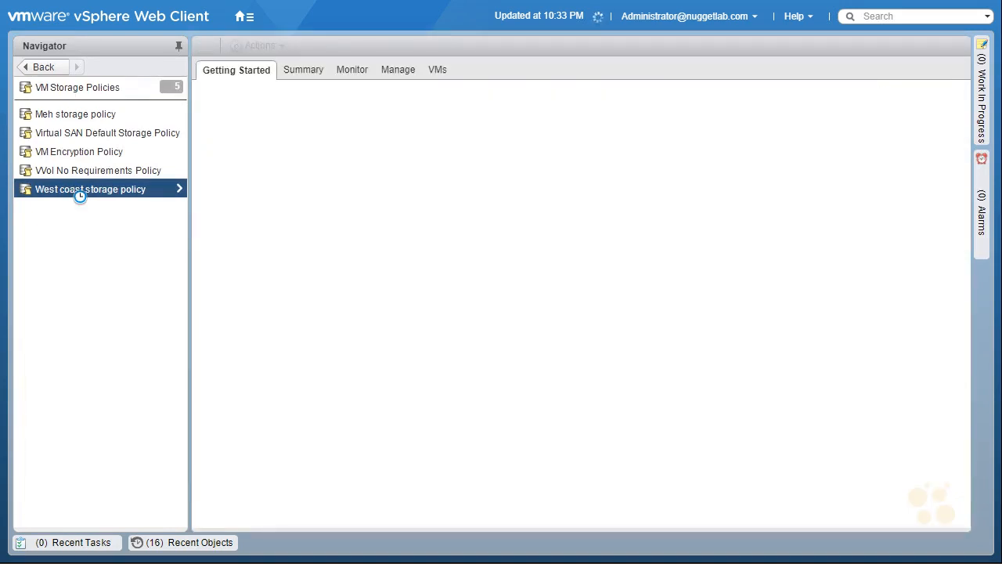
{"action": "left_click", "coordinate": [350, 71]}
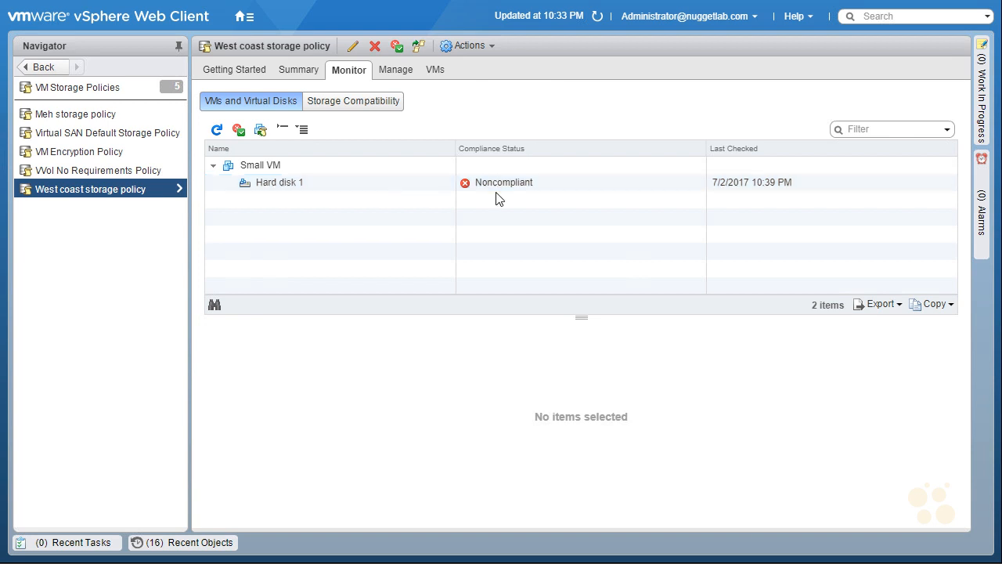
Step: Examine the West coast storage policy's compatible storage, including the datastores inside DatastoreCluster, and its incompatible storage
{"action": "left_click", "coordinate": [357, 110]}
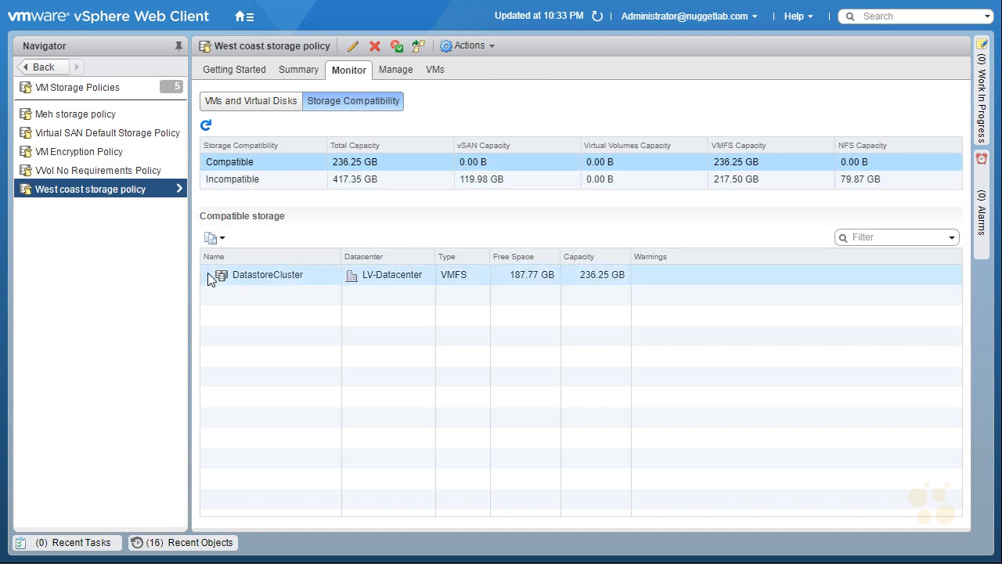
{"action": "left_click", "coordinate": [209, 276]}
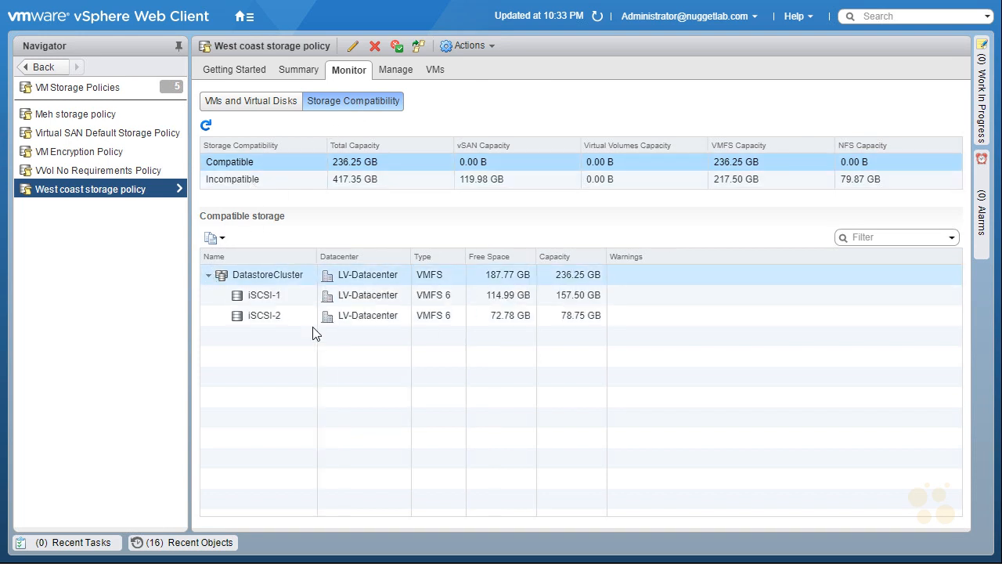
{"action": "left_click", "coordinate": [260, 188]}
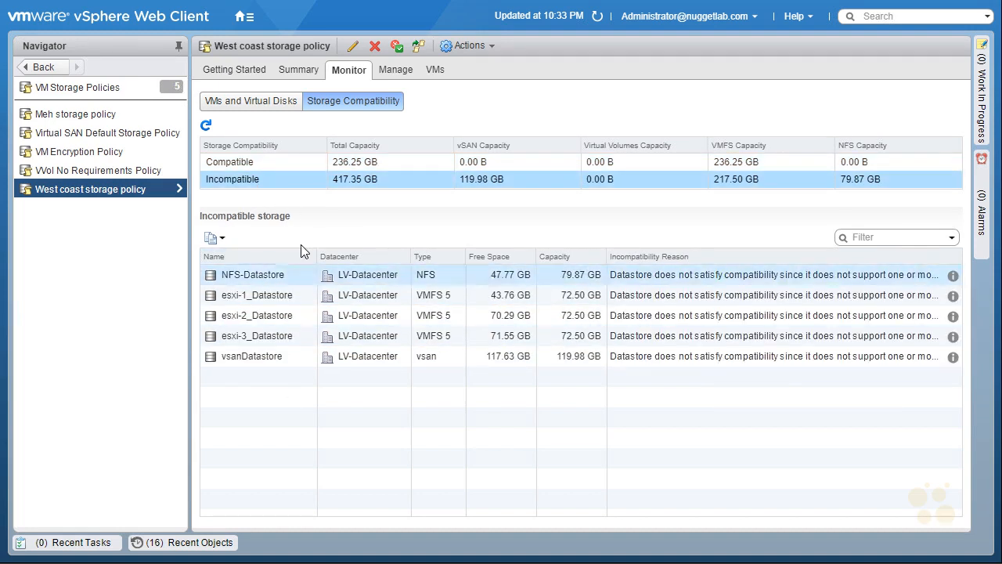
Step: Go to Small VM from the policy's VMs and virtual disks list and start migrating it with Change storage only
{"action": "left_click", "coordinate": [258, 105]}
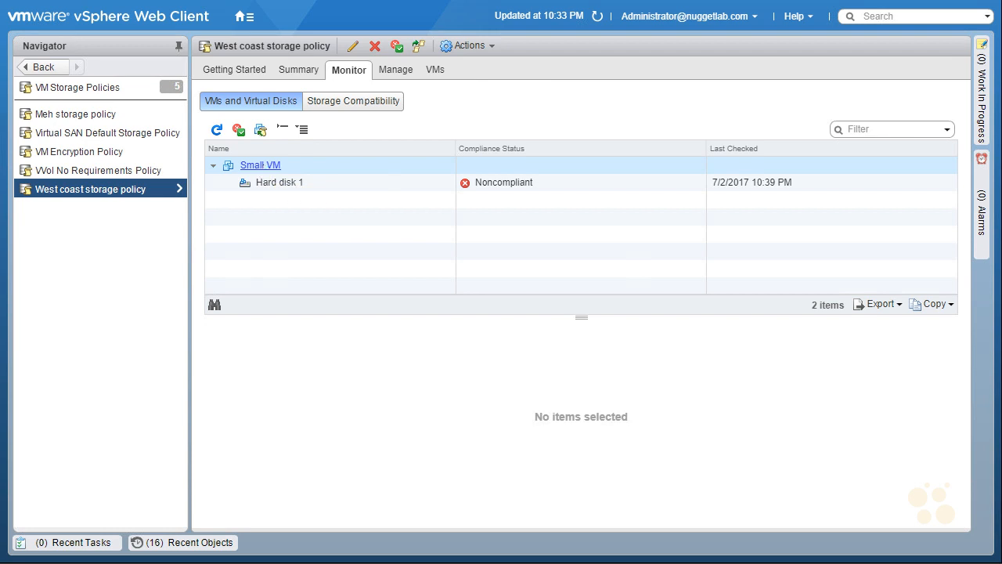
{"action": "left_click", "coordinate": [261, 165]}
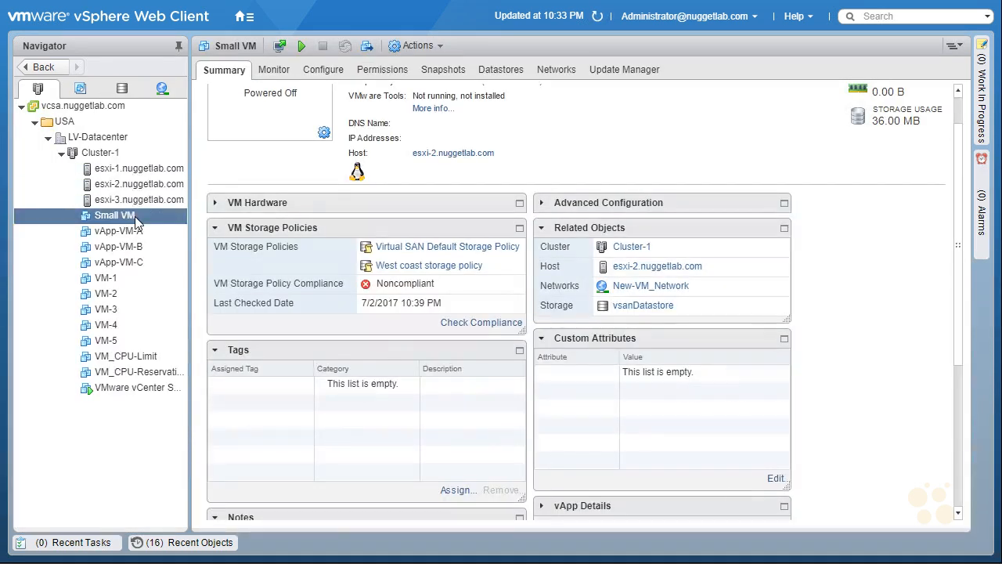
{"action": "right_click", "coordinate": [137, 219]}
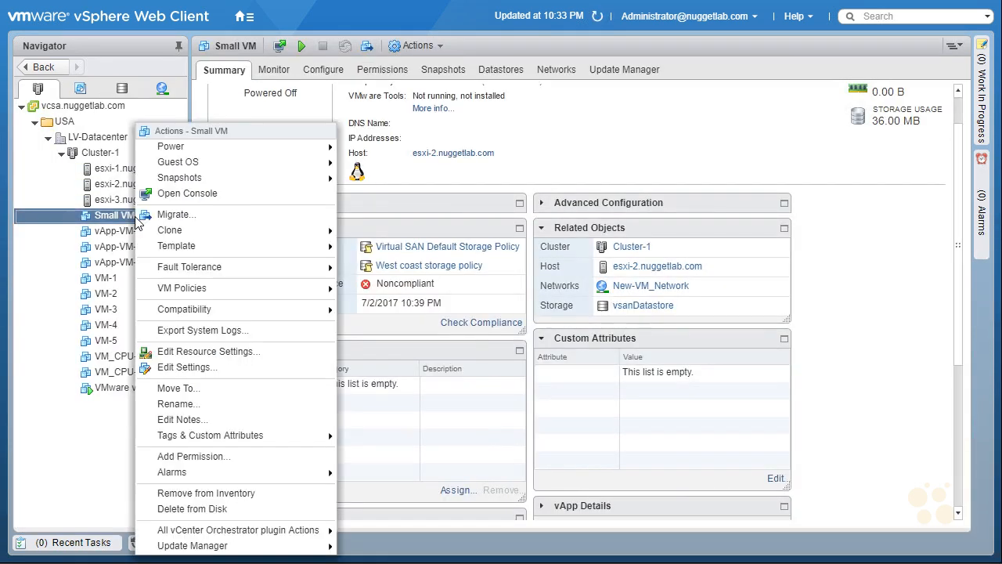
{"action": "left_click", "coordinate": [213, 220]}
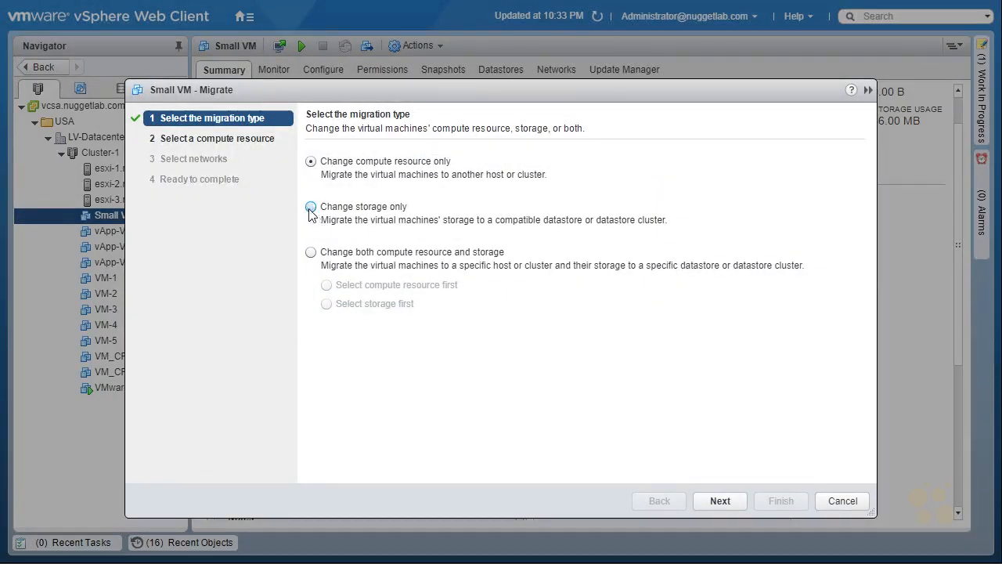
{"action": "left_click", "coordinate": [310, 207]}
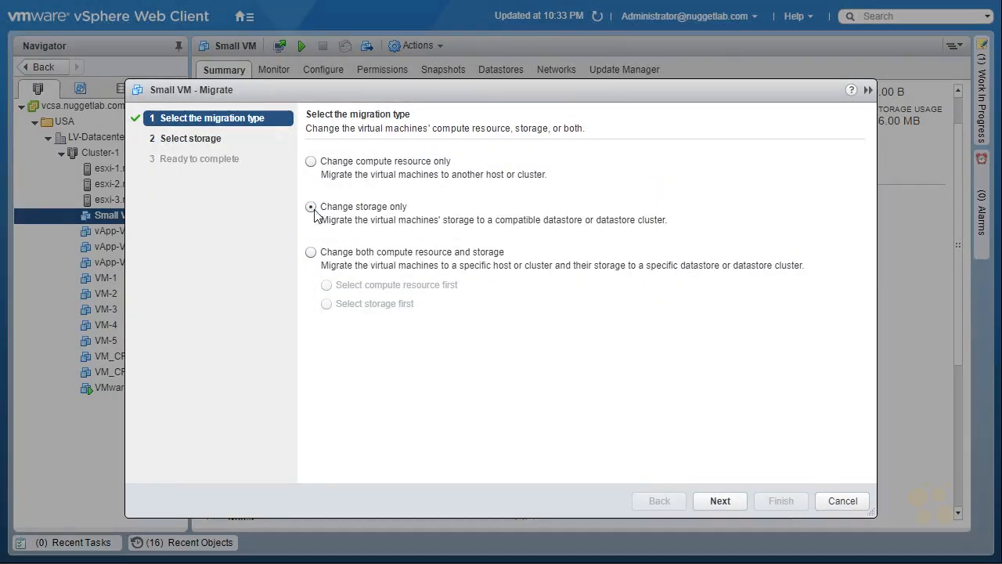
{"action": "left_click", "coordinate": [719, 502]}
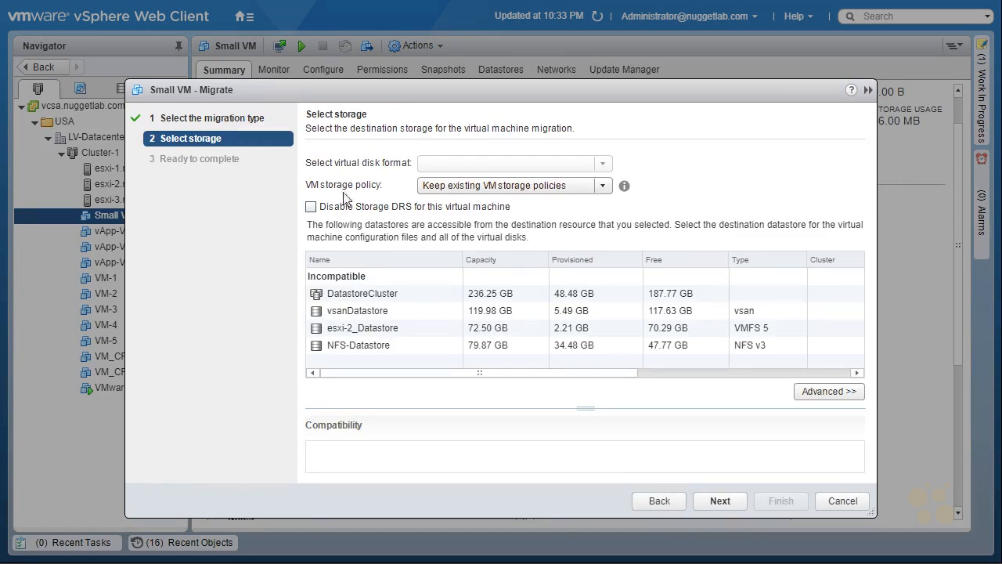
Step: Set the migration's VM storage policy to West coast storage policy and the virtual disk format to Thin Provision
{"action": "left_click", "coordinate": [604, 186]}
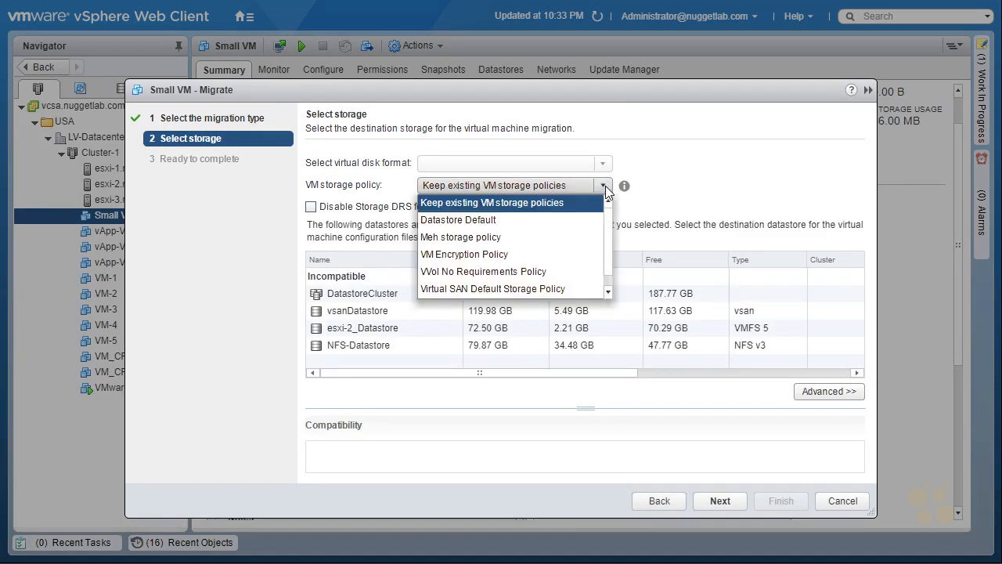
{"action": "left_click", "coordinate": [608, 291]}
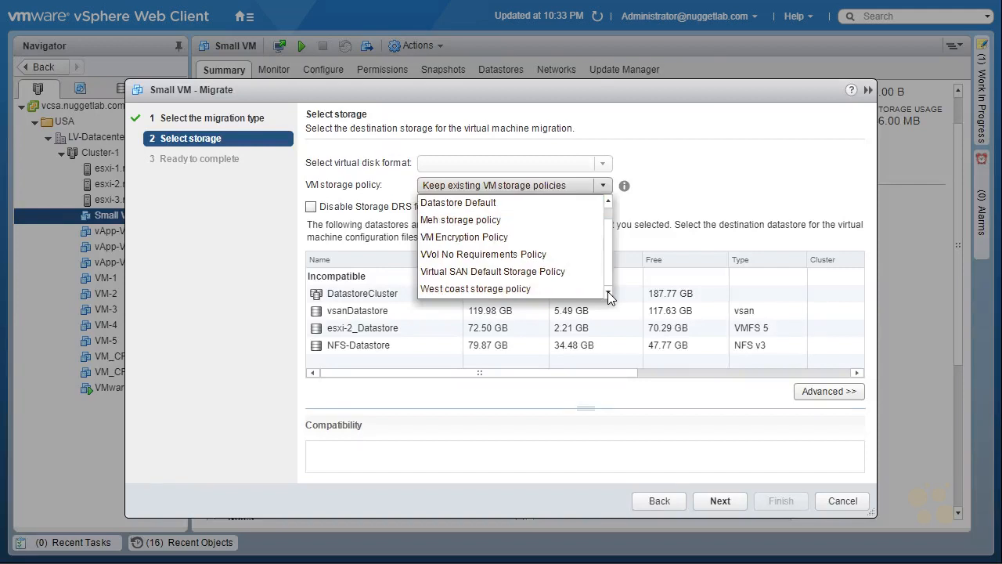
{"action": "left_click", "coordinate": [494, 290]}
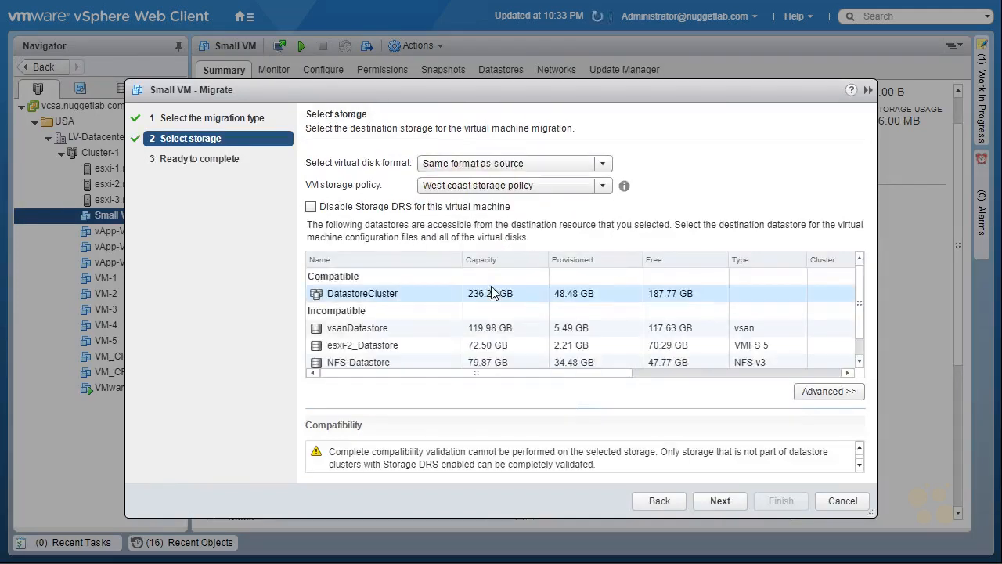
{"action": "left_click", "coordinate": [608, 164]}
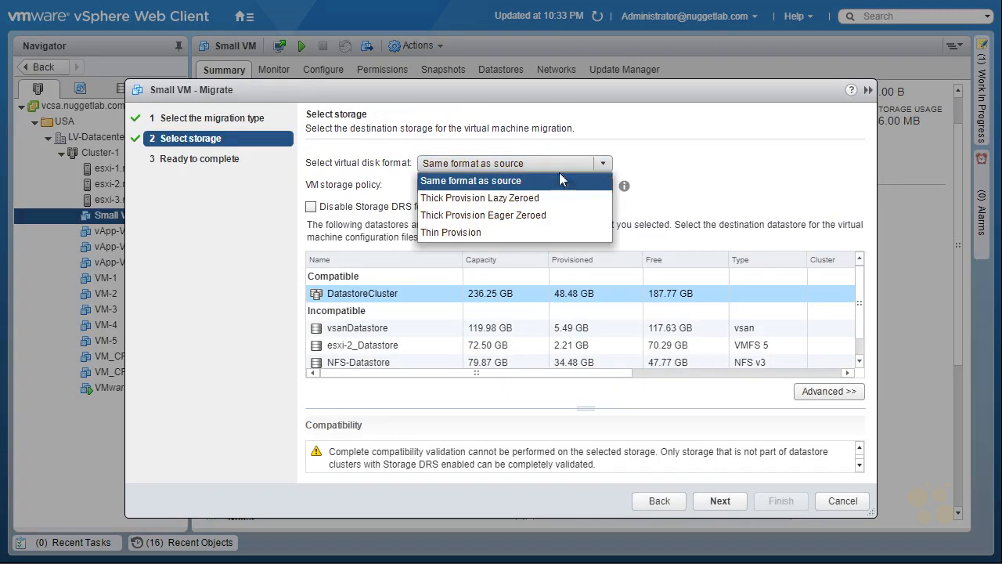
{"action": "left_click", "coordinate": [450, 232]}
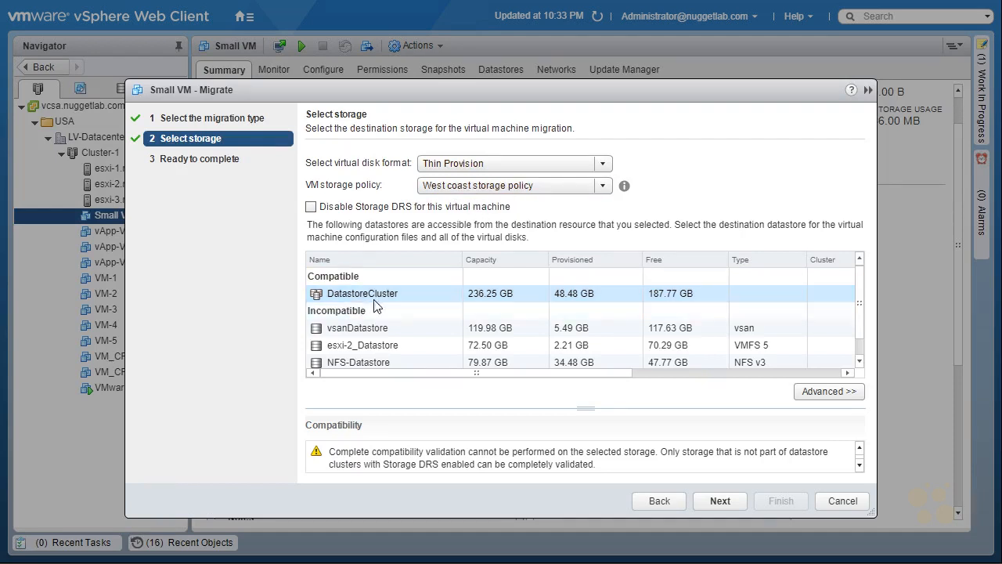
Step: Look at the datastores offered without Storage DRS, re-enable it, choose DatastoreCluster as the destination and proceed to the migration review
{"action": "left_click", "coordinate": [311, 206]}
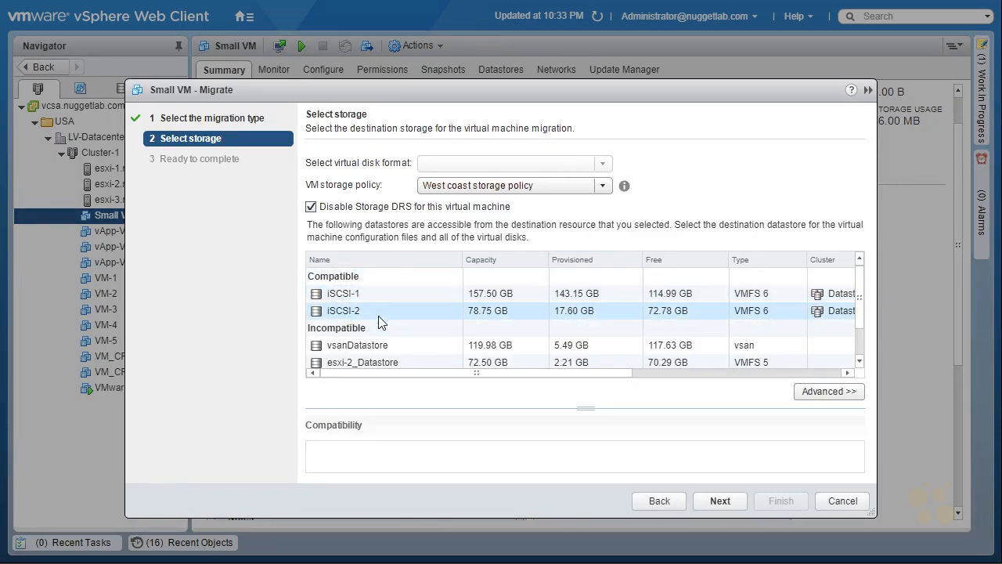
{"action": "left_click", "coordinate": [310, 206]}
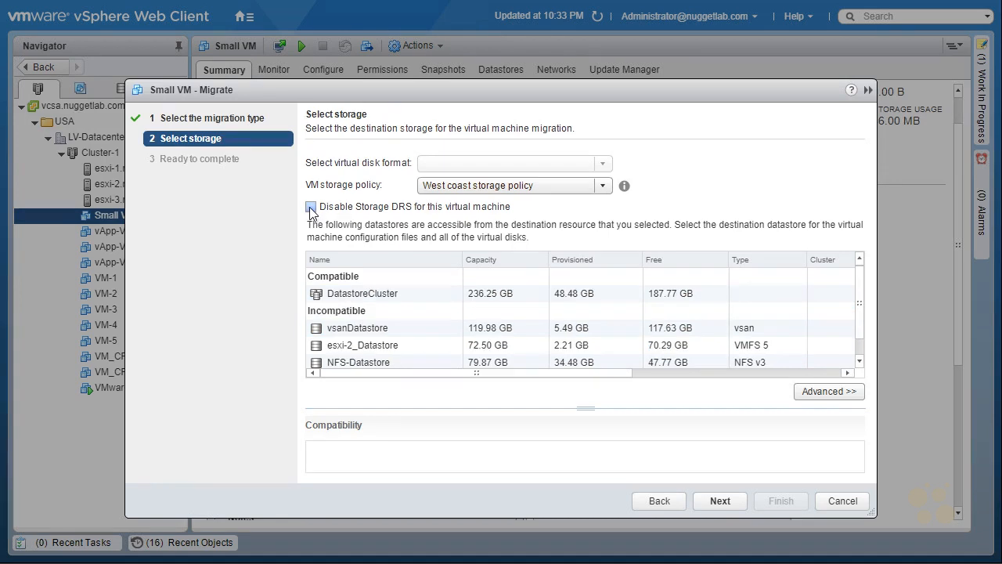
{"action": "left_click", "coordinate": [376, 296]}
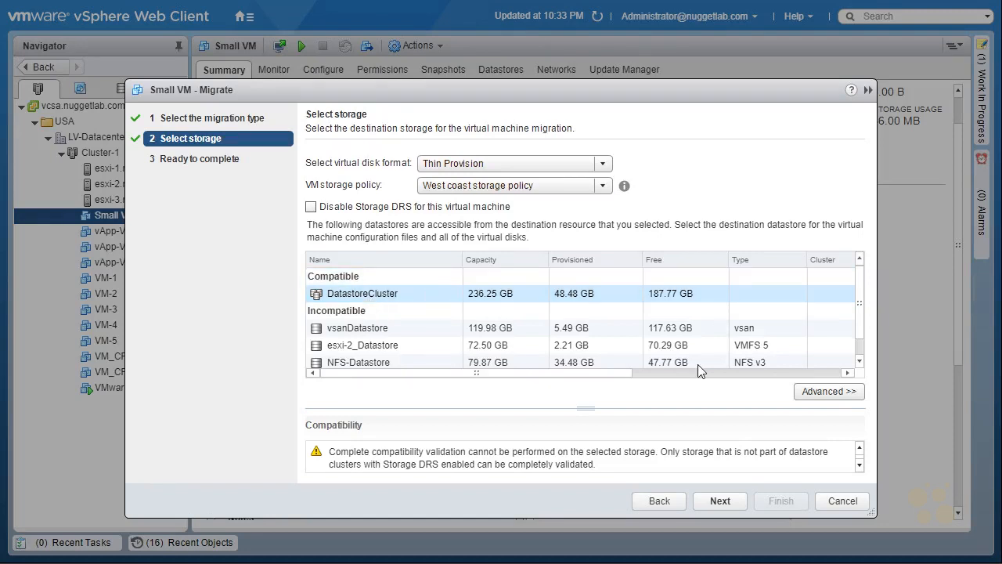
{"action": "left_click", "coordinate": [720, 500]}
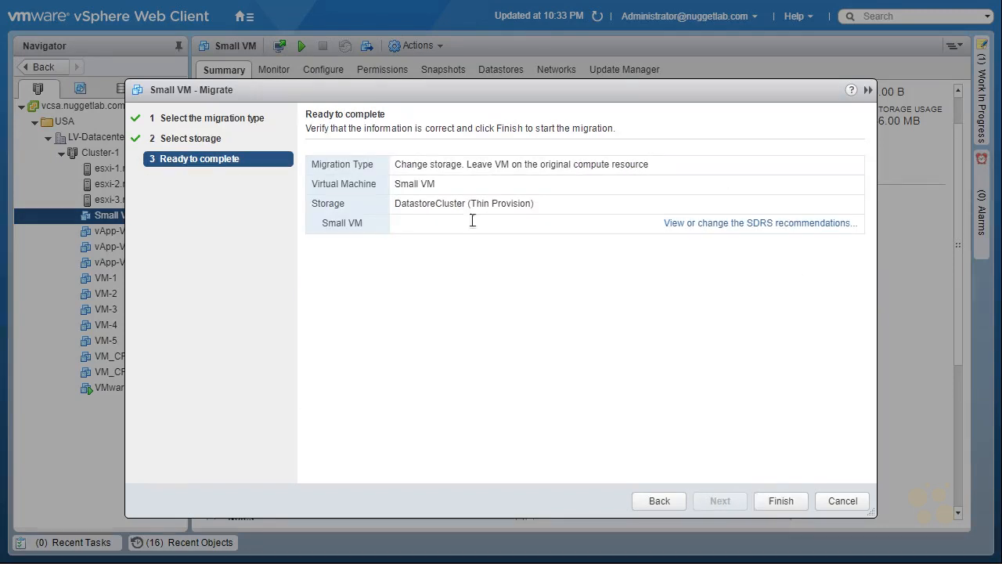
Step: Apply Storage DRS Recommendation 1 placing Small VM on iSCSI-2 to finish the migration, and check its progress in Recent Tasks
{"action": "left_click", "coordinate": [782, 225]}
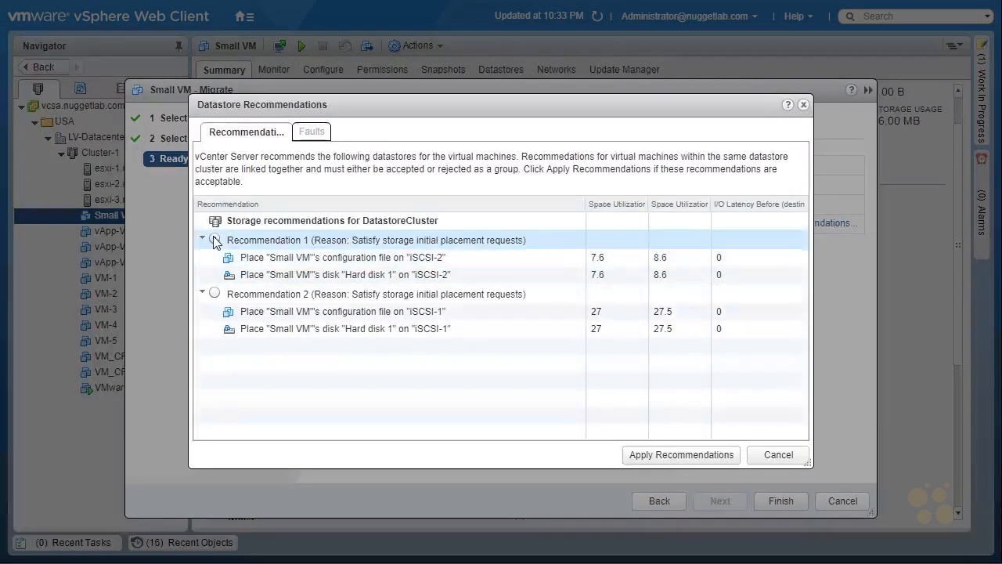
{"action": "left_click", "coordinate": [678, 456]}
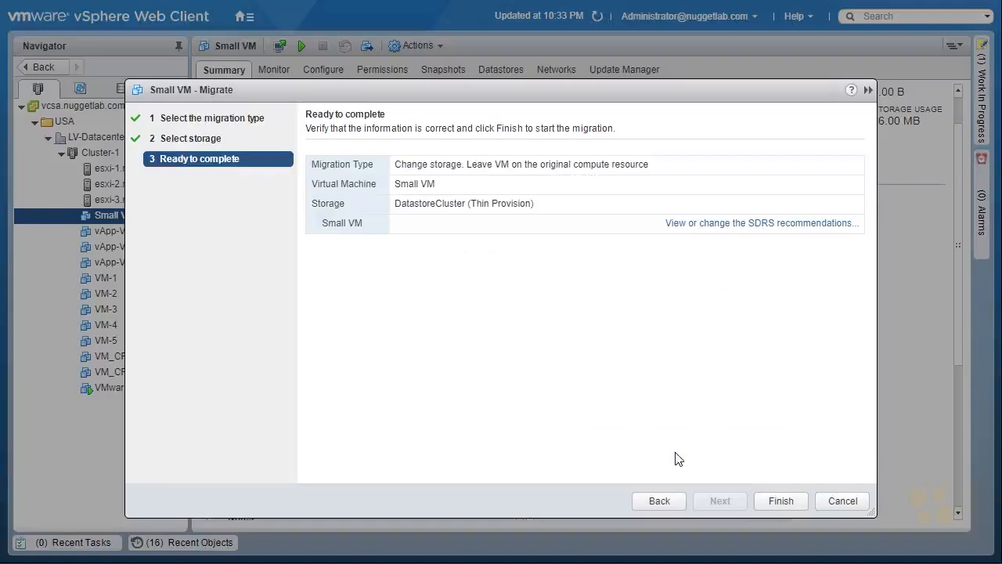
{"action": "left_click", "coordinate": [782, 500]}
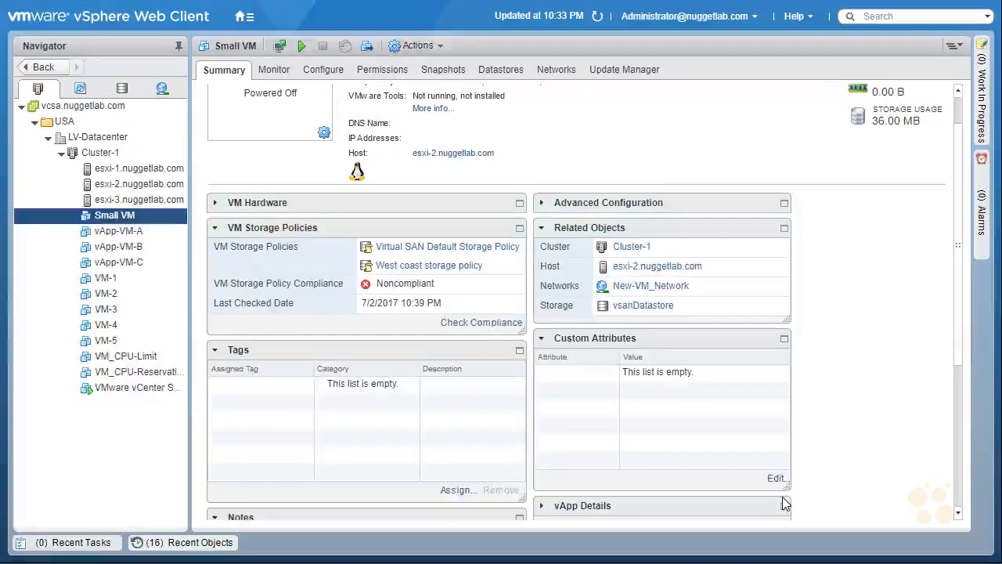
{"action": "left_click", "coordinate": [69, 543]}
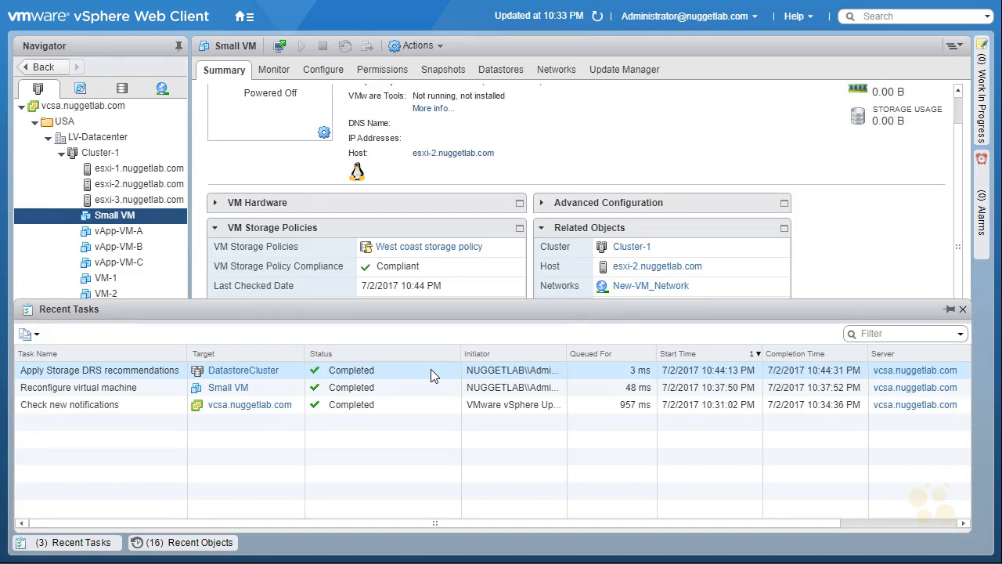
{"action": "left_click", "coordinate": [91, 541]}
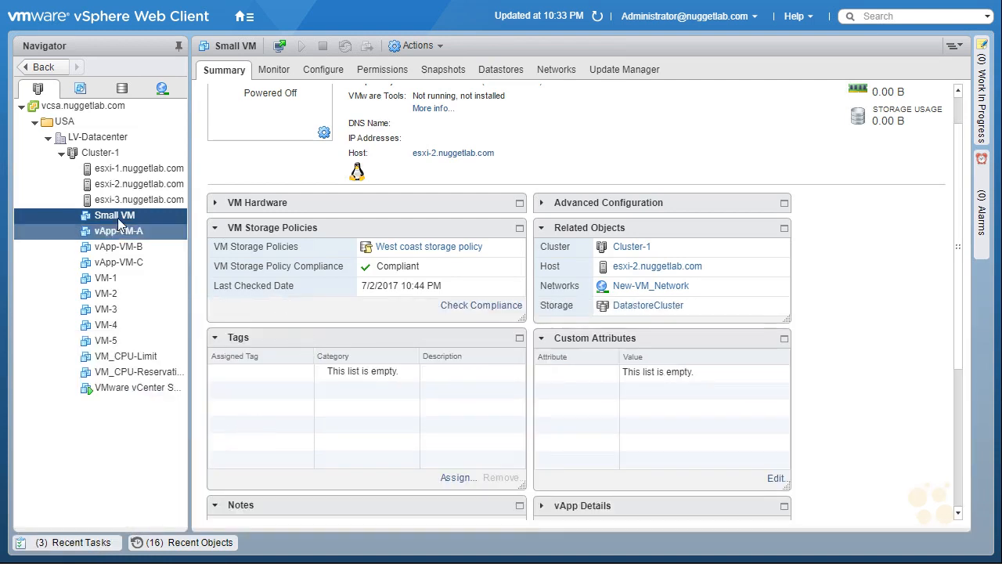